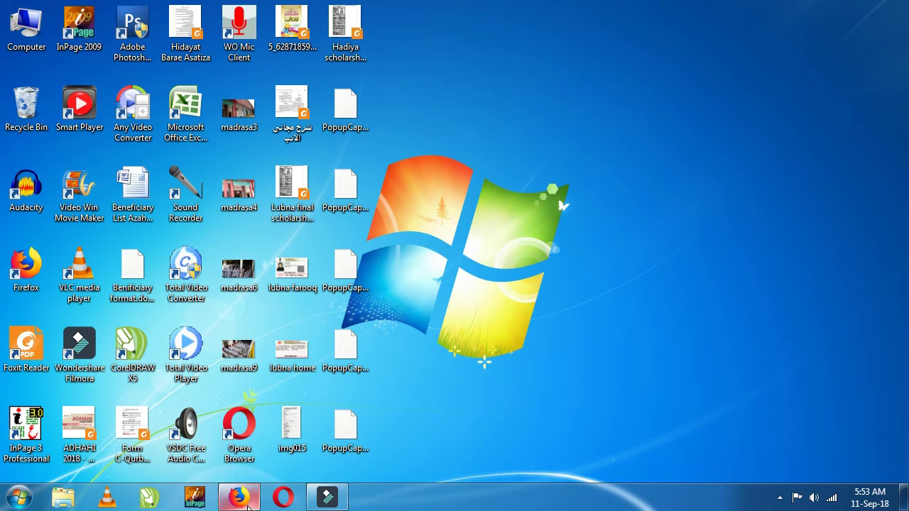
# Step: Restore Firefox and search the web for election commission of india
pyautogui.moveTo(247, 503)
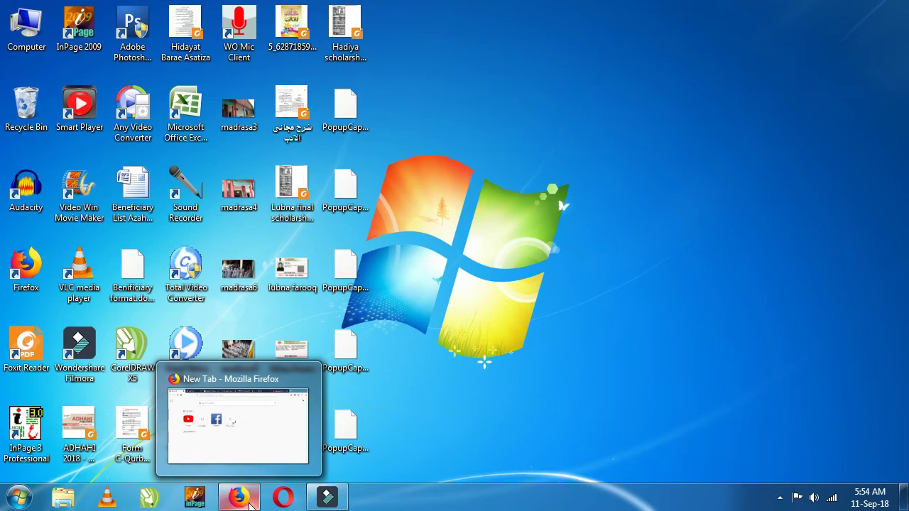
pyautogui.click(251, 503)
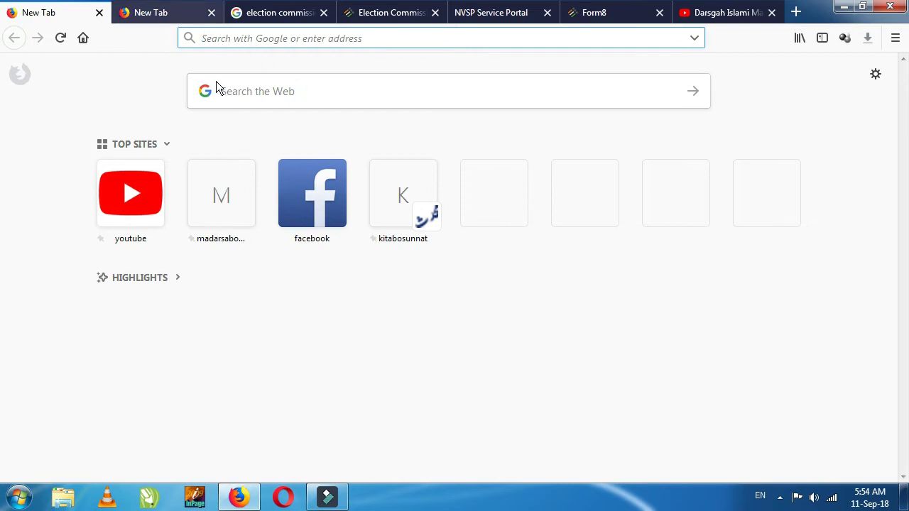
pyautogui.write('election commission of india')
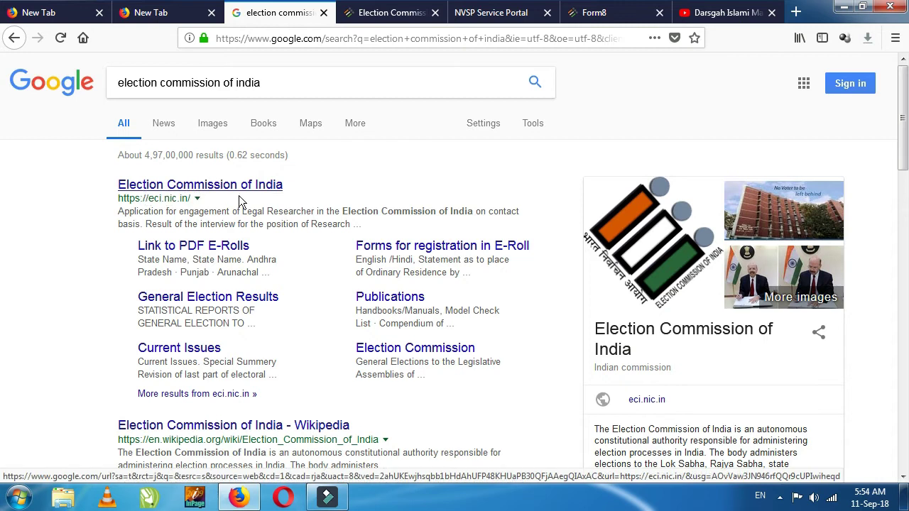
# Step: Switch to the Election Commission of India tab and scroll through the eci.nic.in homepage
pyautogui.click(380, 15)
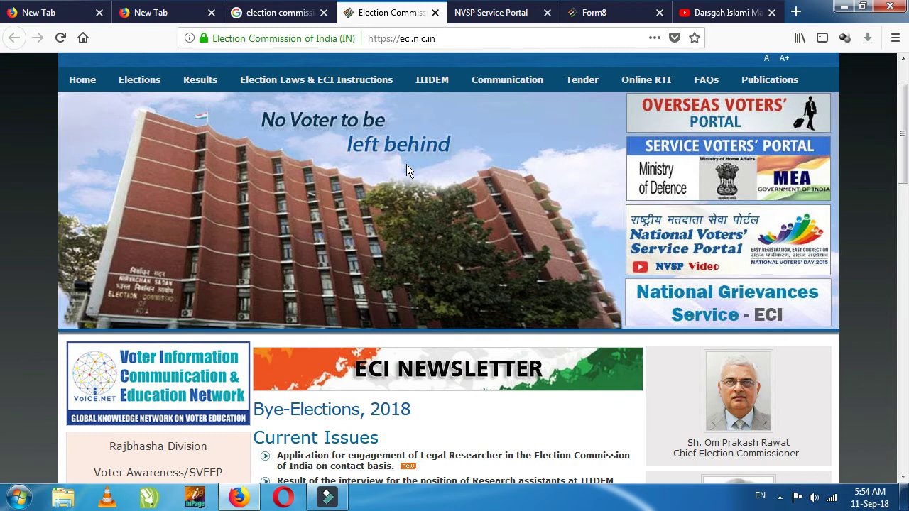
pyautogui.scroll(-3, 407, 164)
pyautogui.scroll(4, 406, 164)
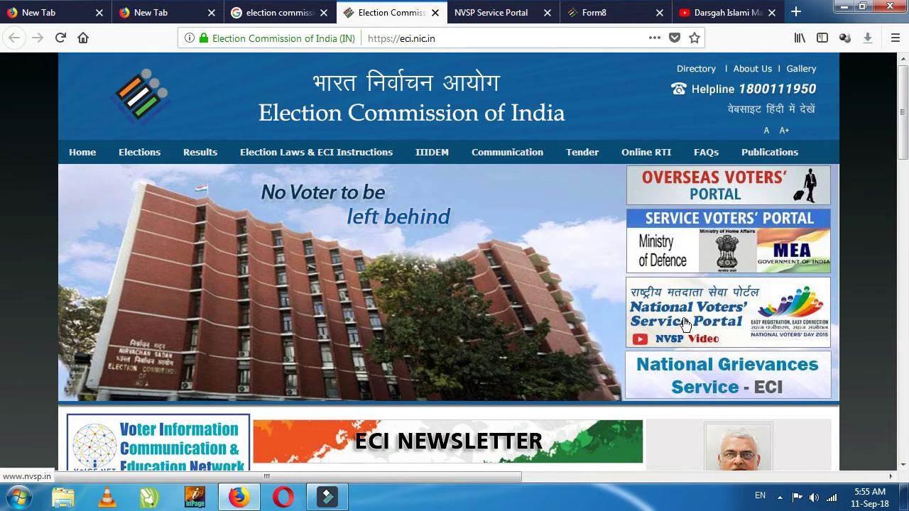
# Step: Switch to the NVSP tab and scroll through the nvsp.in voter service cards
pyautogui.click(482, 14)
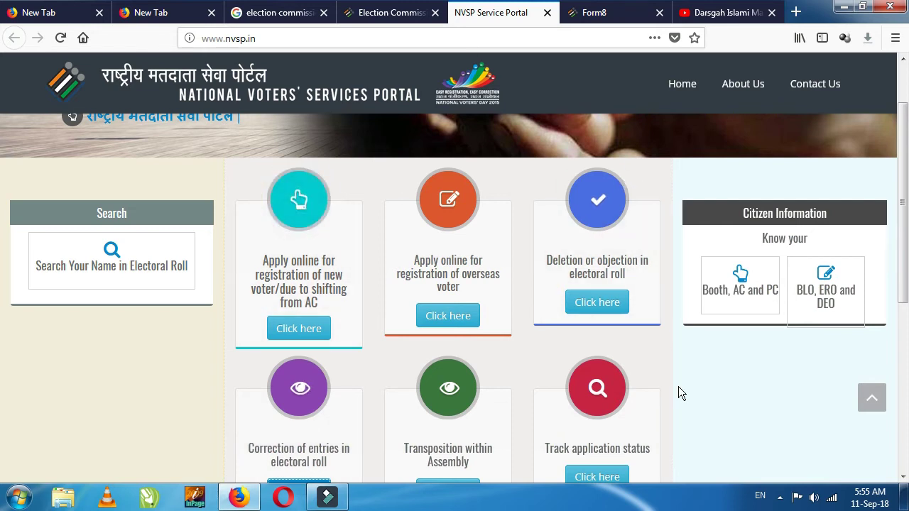
pyautogui.scroll(-2, 682, 391)
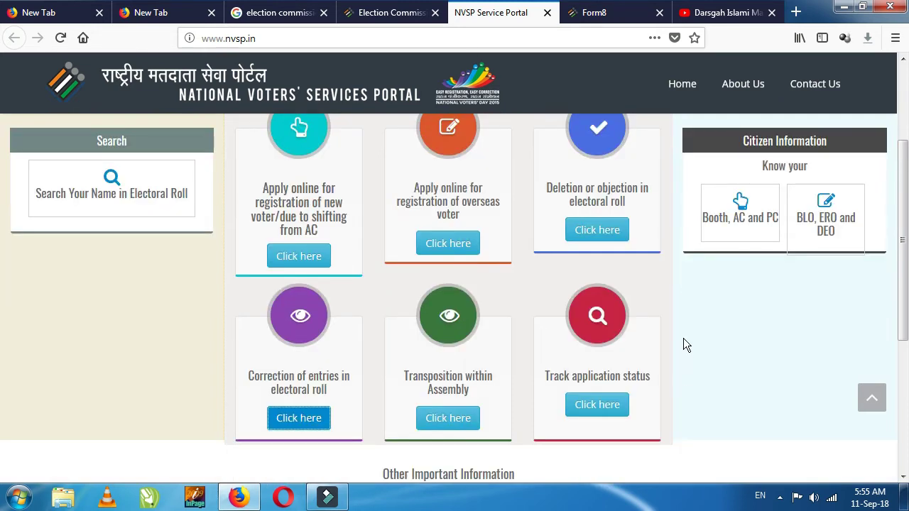
pyautogui.scroll(5, 683, 338)
pyautogui.scroll(-3, 683, 338)
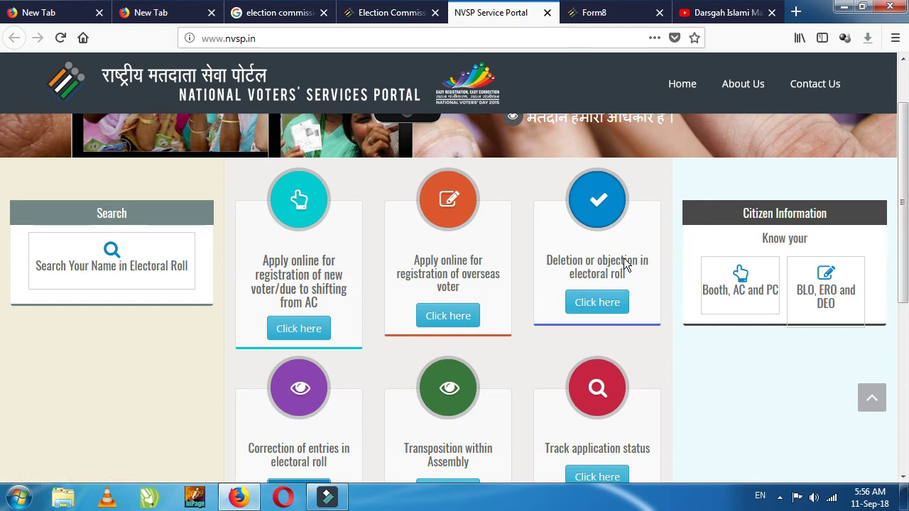
pyautogui.scroll(-2, 623, 260)
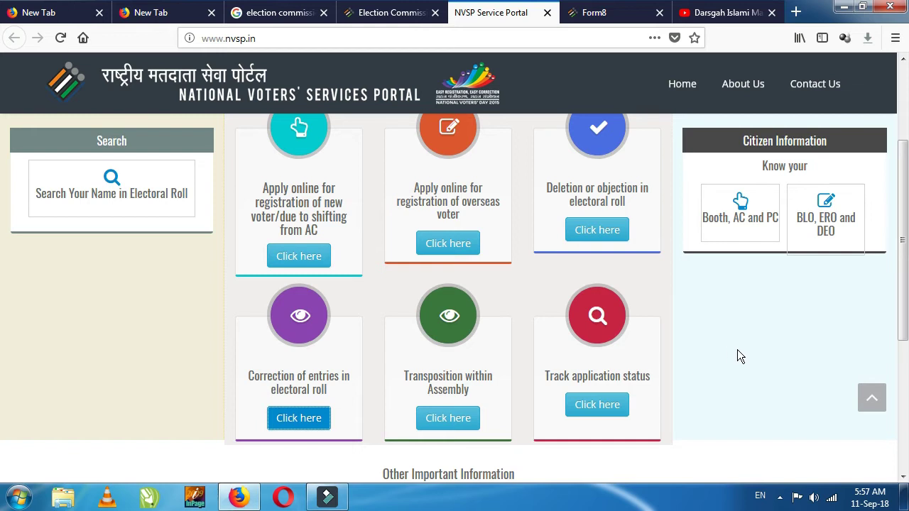
pyautogui.scroll(-2, 192, 379)
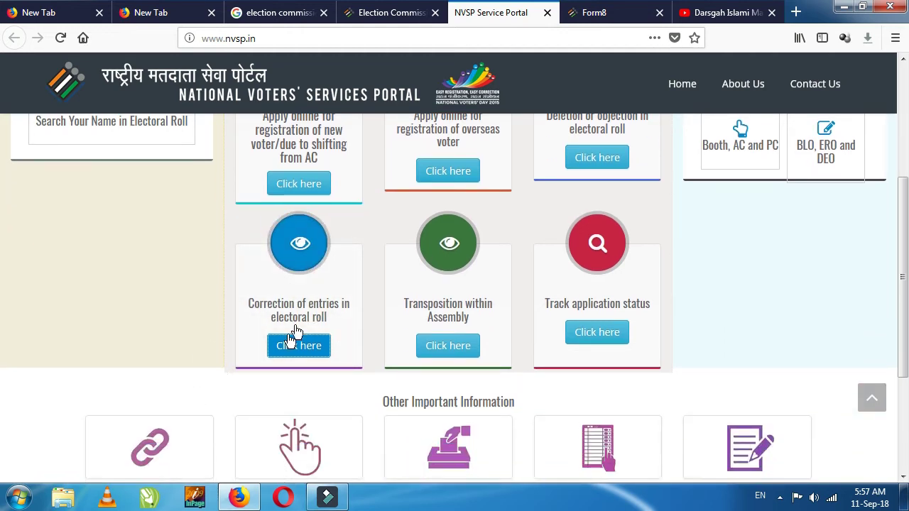
# Step: Switch to the Form 8 tab and scroll through it, marking the asterisk after राज्य
pyautogui.click(617, 15)
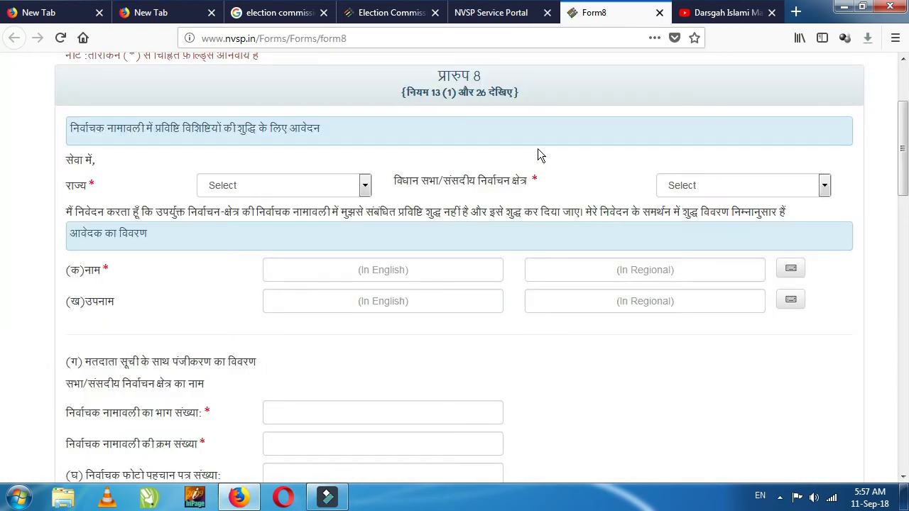
pyautogui.scroll(4, 465, 129)
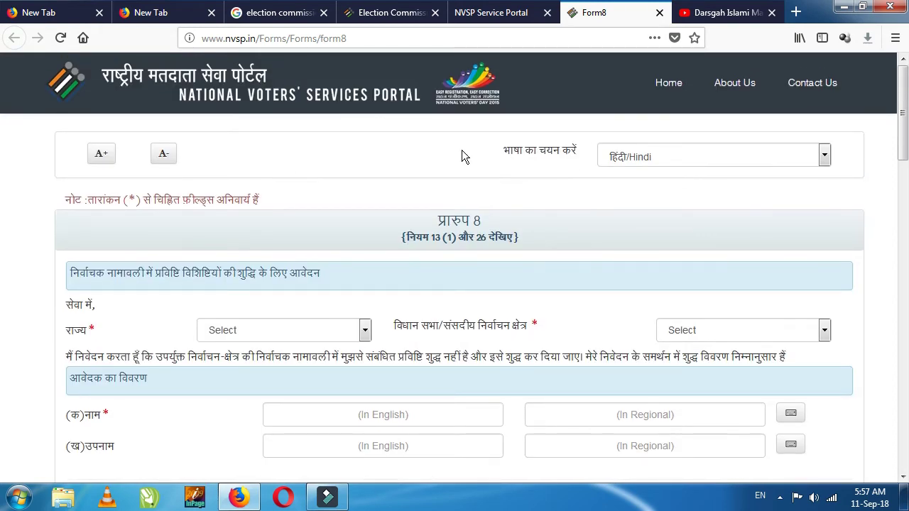
pyautogui.scroll(-2, 462, 154)
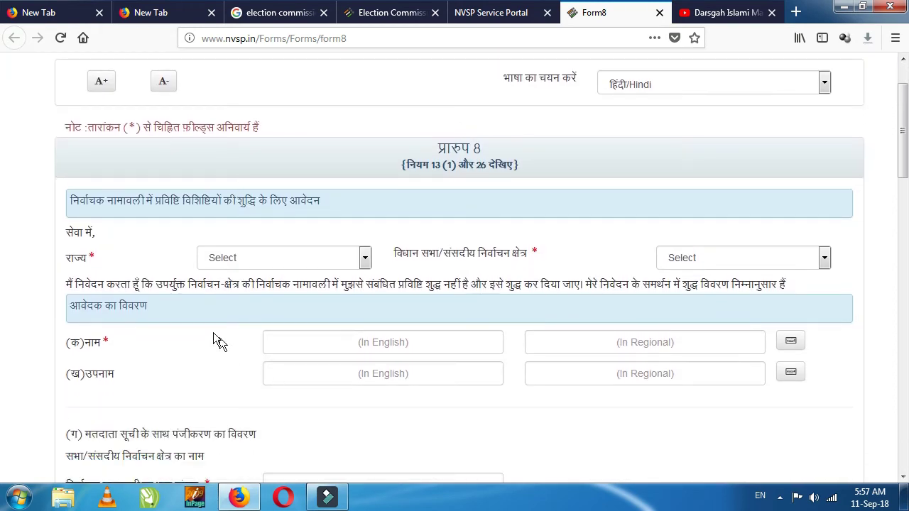
pyautogui.scroll(-8, 280, 228)
pyautogui.scroll(10, 279, 223)
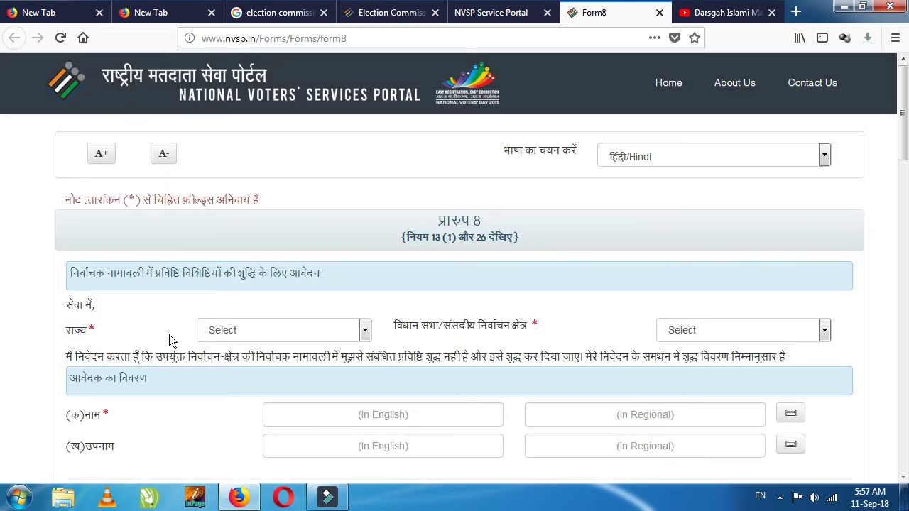
pyautogui.moveTo(89, 329); pyautogui.dragTo(103, 333)
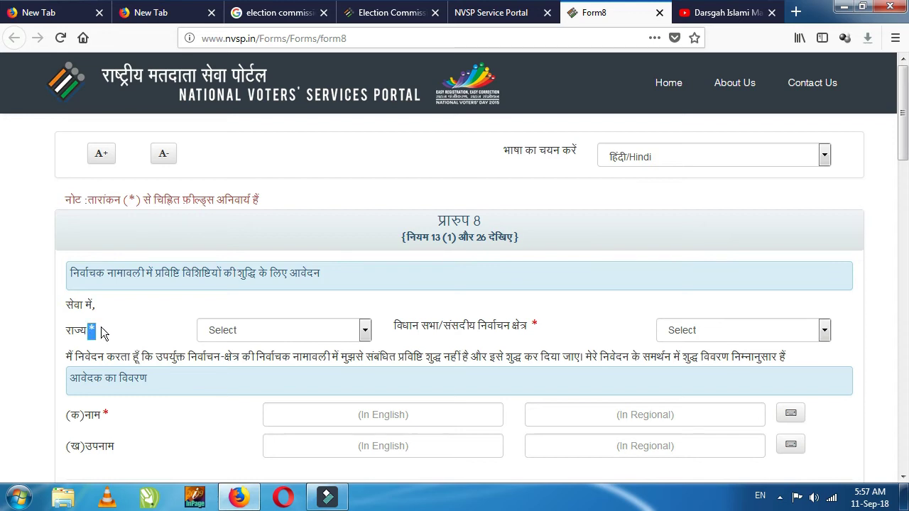
pyautogui.click(147, 316)
pyautogui.scroll(-2, 166, 286)
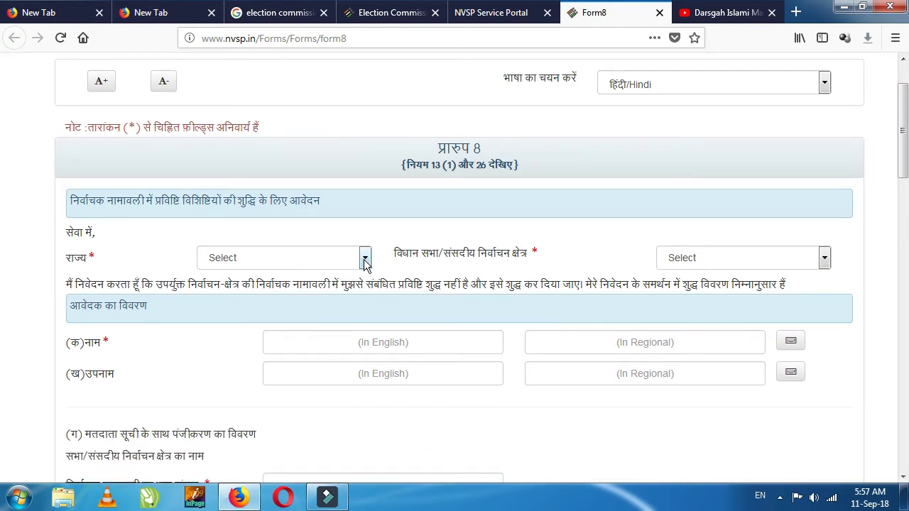
# Step: Browse the State and constituency dropdowns, leaving both unselected
pyautogui.click(364, 260)
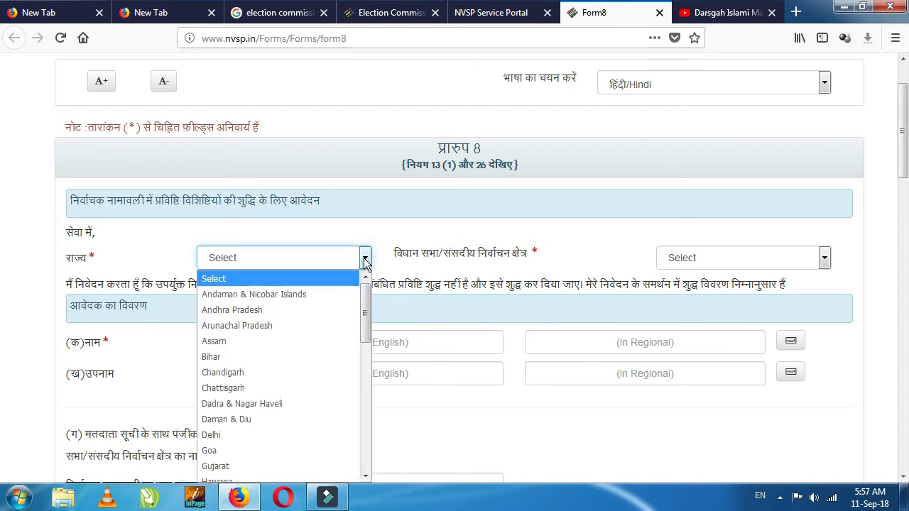
pyautogui.scroll(-2, 366, 348)
pyautogui.moveTo(366, 352); pyautogui.dragTo(361, 256)
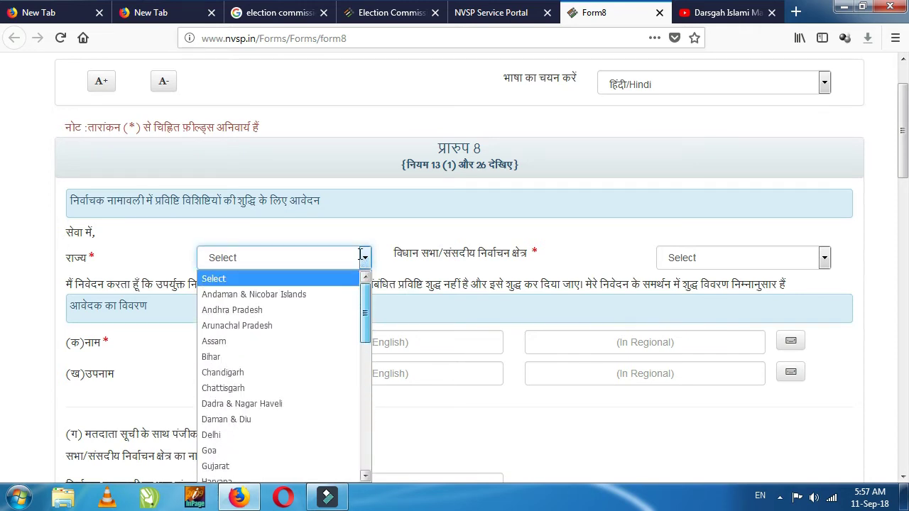
pyautogui.click(615, 240)
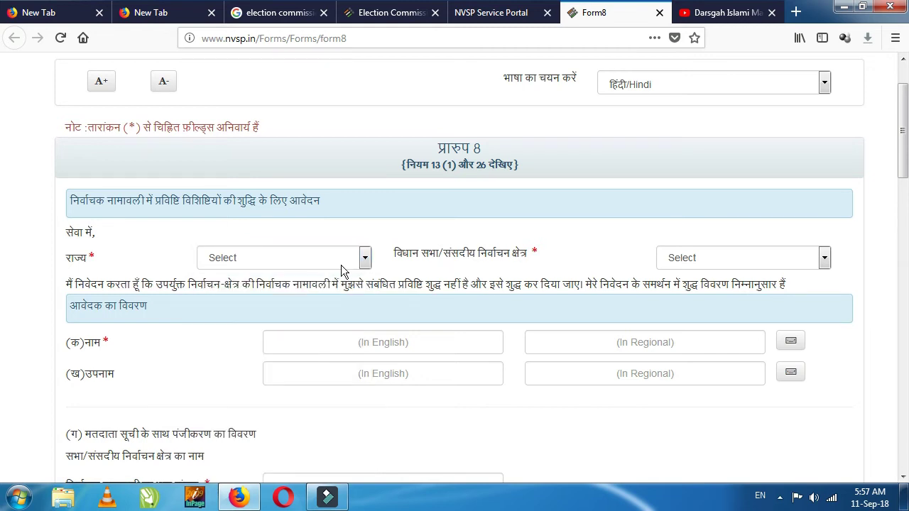
pyautogui.click(825, 260)
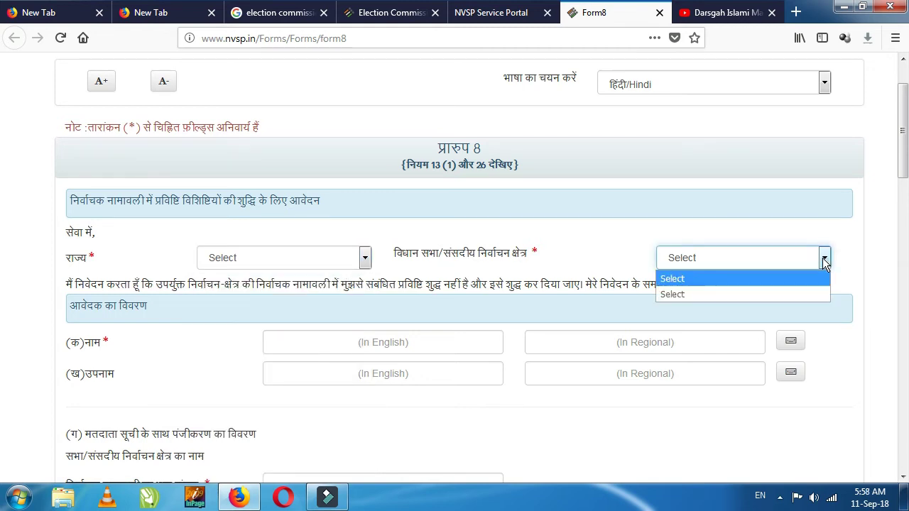
pyautogui.click(824, 259)
pyautogui.click(825, 259)
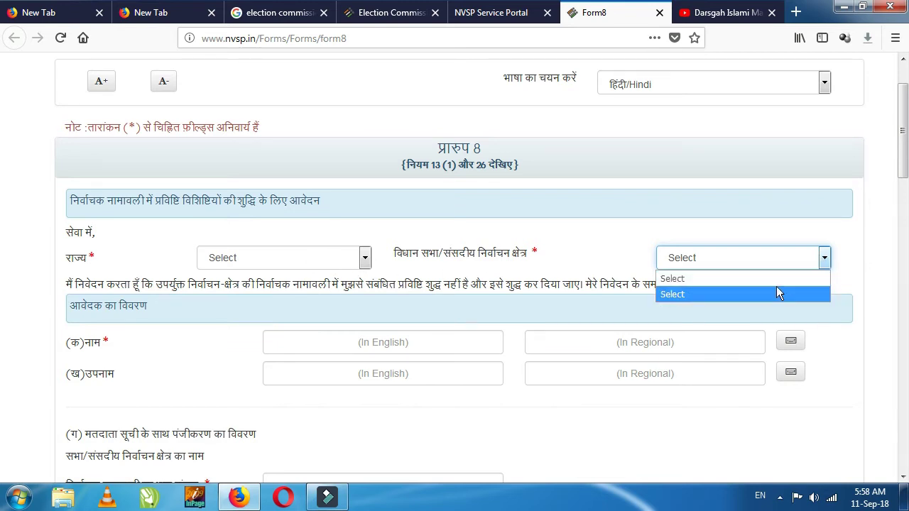
pyautogui.click(627, 256)
pyautogui.scroll(-2, 167, 368)
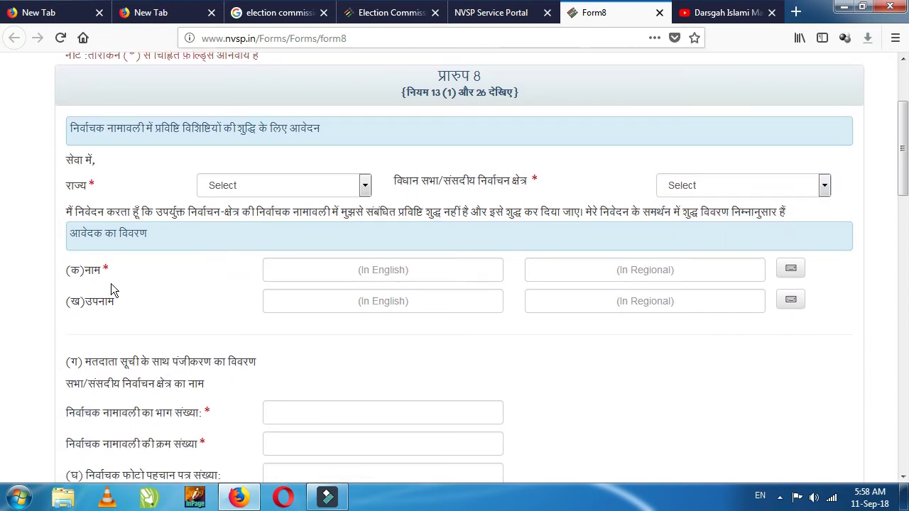
pyautogui.click(360, 270)
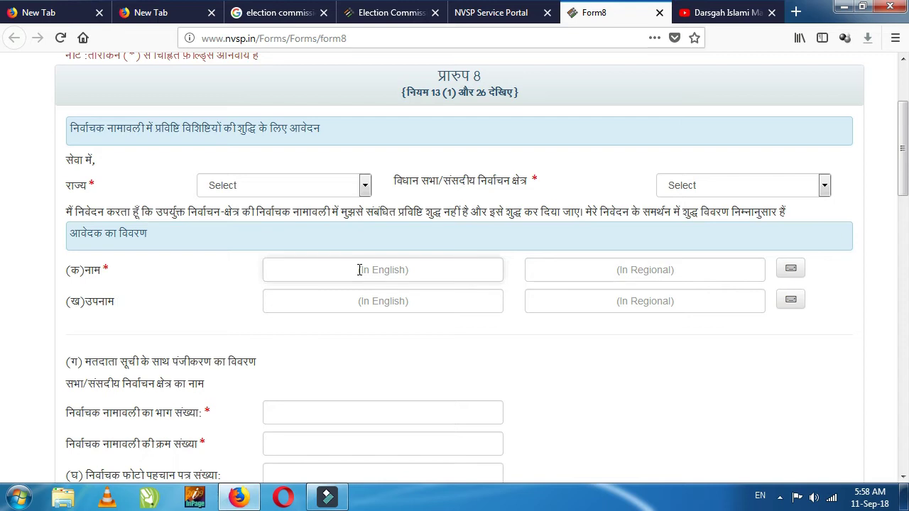
pyautogui.click(332, 271)
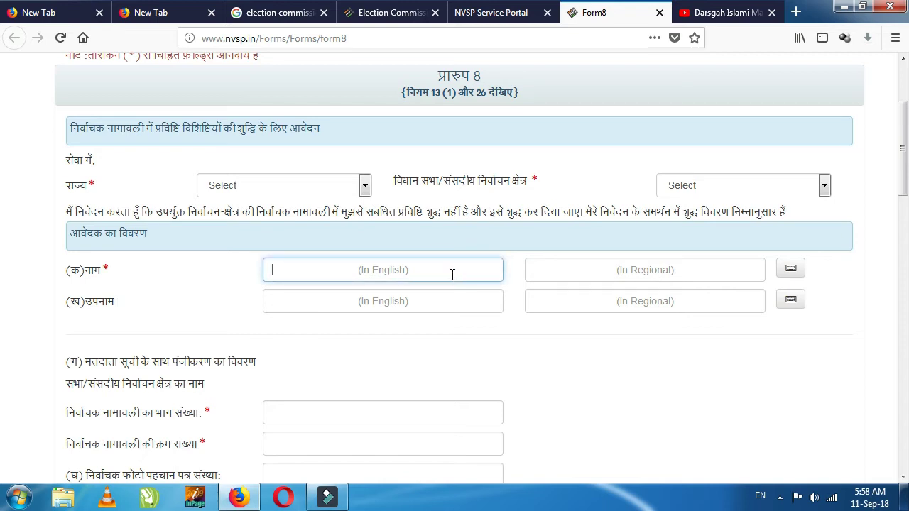
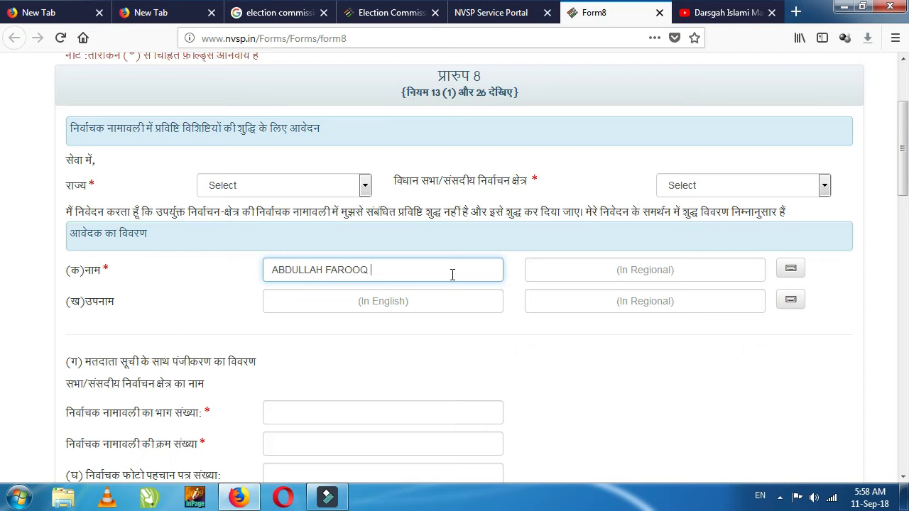
pyautogui.press('Tab')
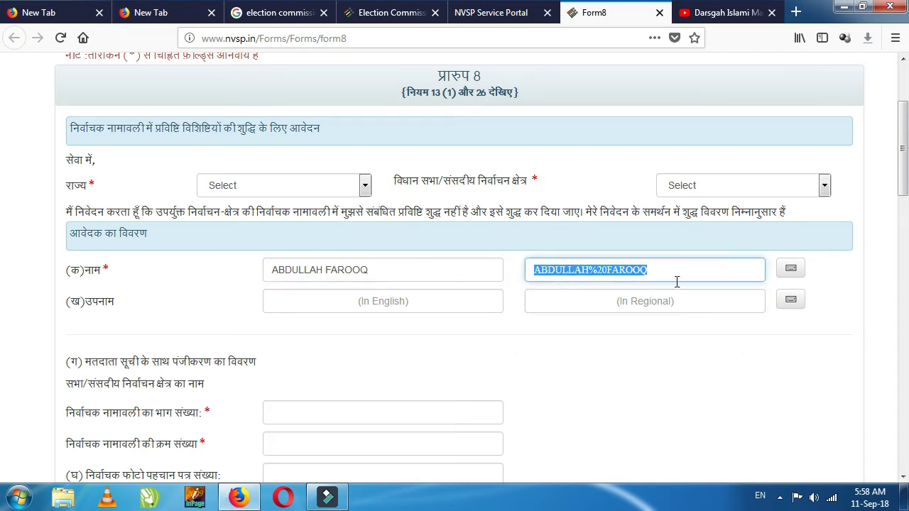
pyautogui.click(401, 302)
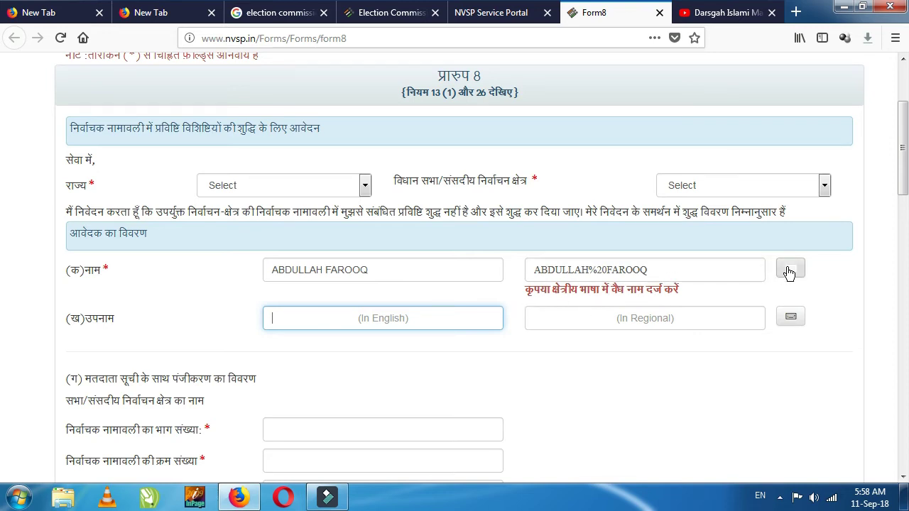
# Step: Erase the garbled %20 text from the regional-language name field, leaving it empty
pyautogui.tripleClick(676, 273)
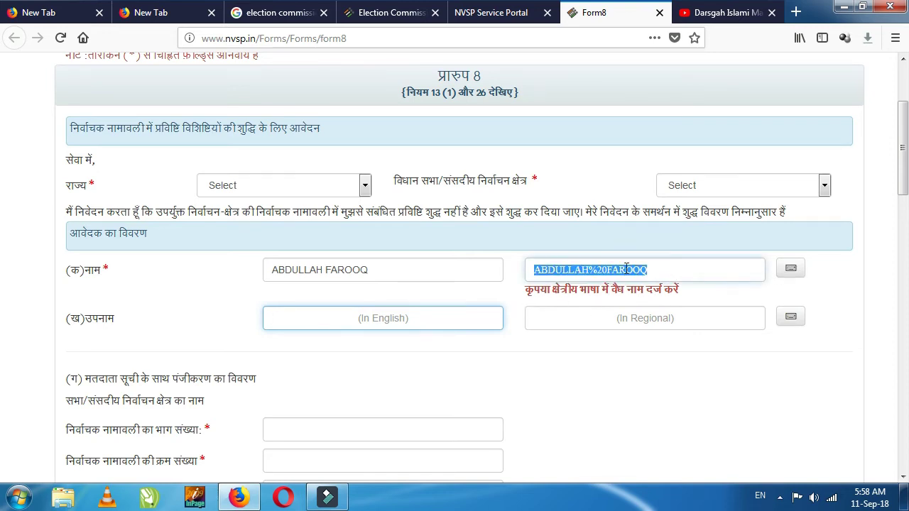
pyautogui.click(575, 265)
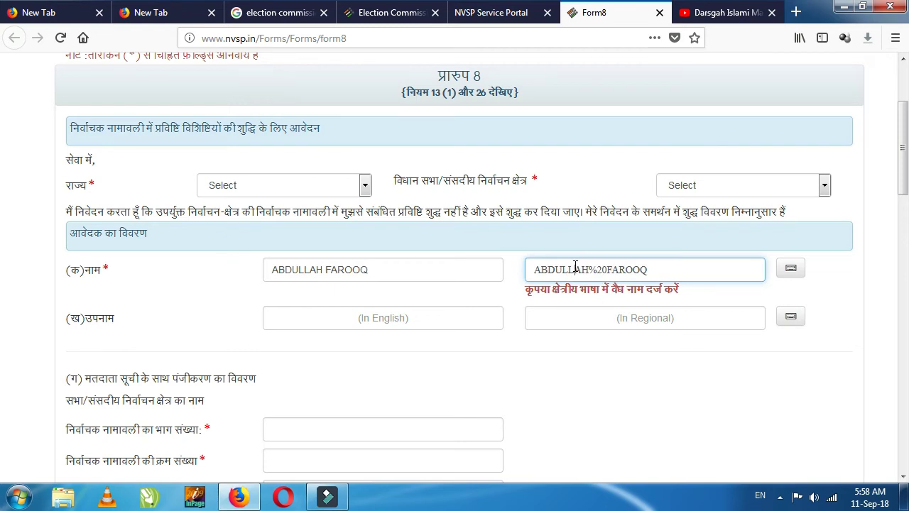
pyautogui.press('BackSpace')
pyautogui.moveTo(651, 267); pyautogui.dragTo(528, 270)
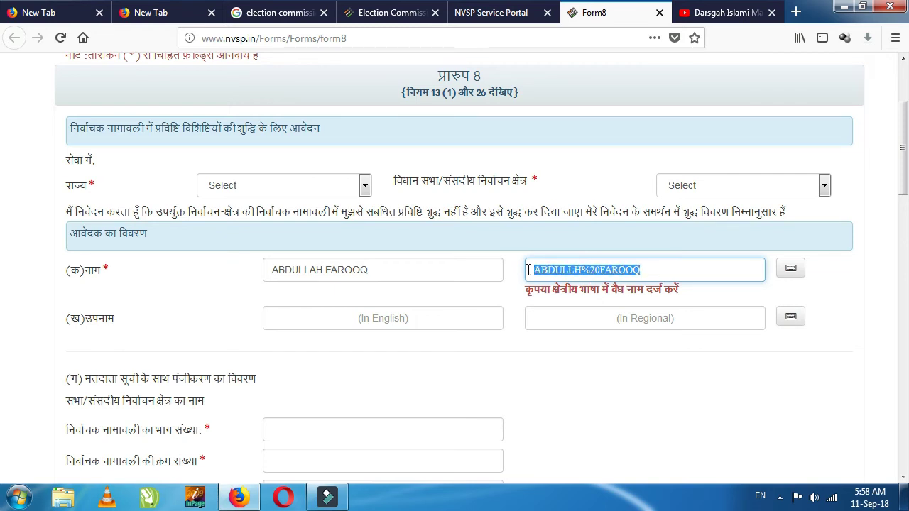
pyautogui.click(790, 270)
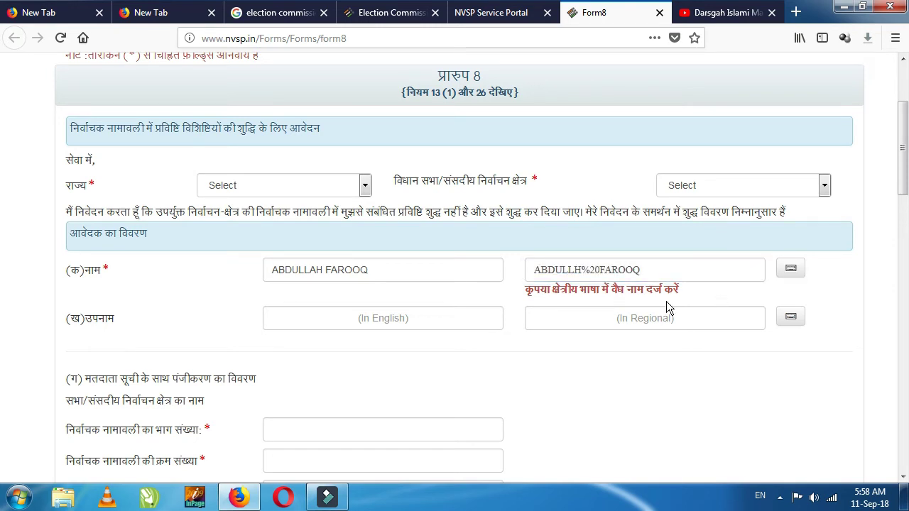
pyautogui.click(657, 277)
pyautogui.moveTo(654, 270); pyautogui.dragTo(518, 270)
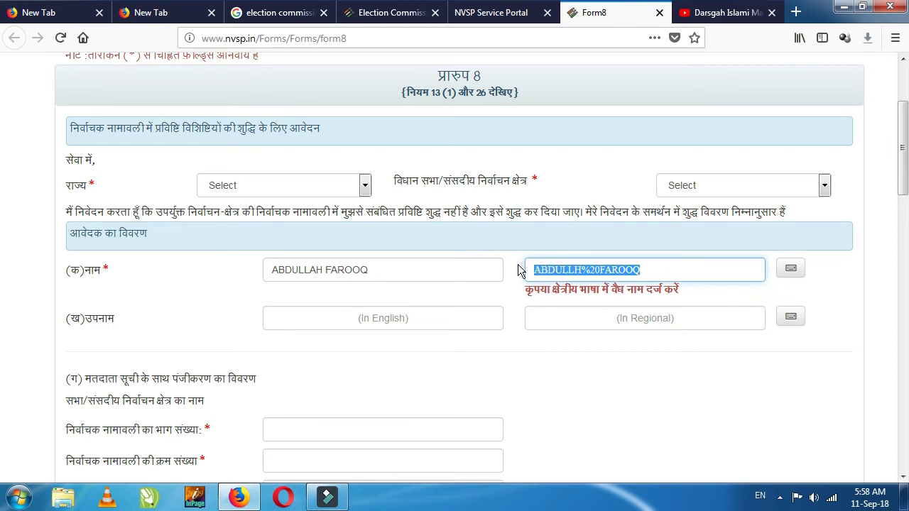
pyautogui.press('BackSpace')
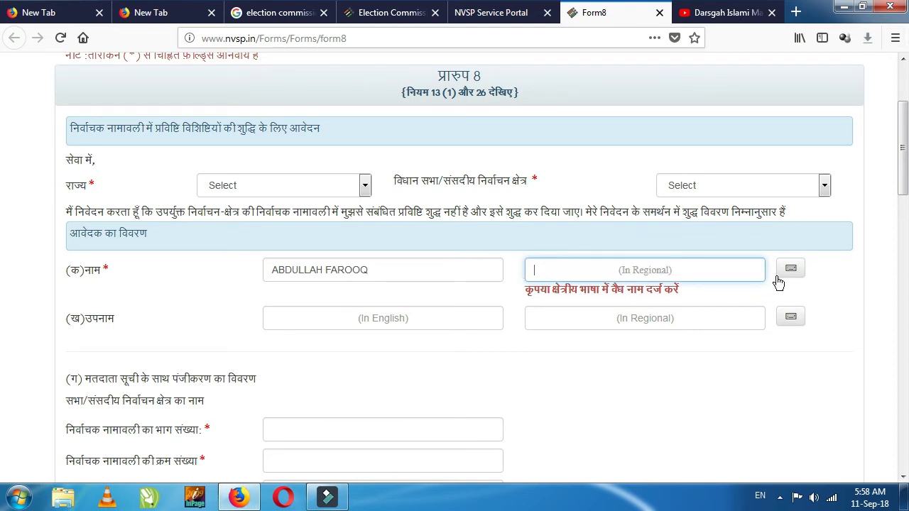
pyautogui.click(552, 279)
pyautogui.scroll(-2, 461, 254)
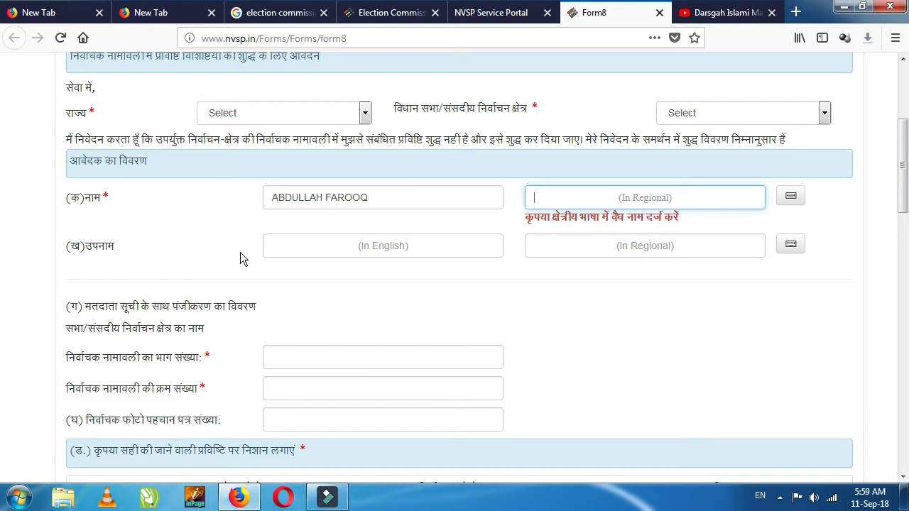
pyautogui.scroll(-4, 318, 261)
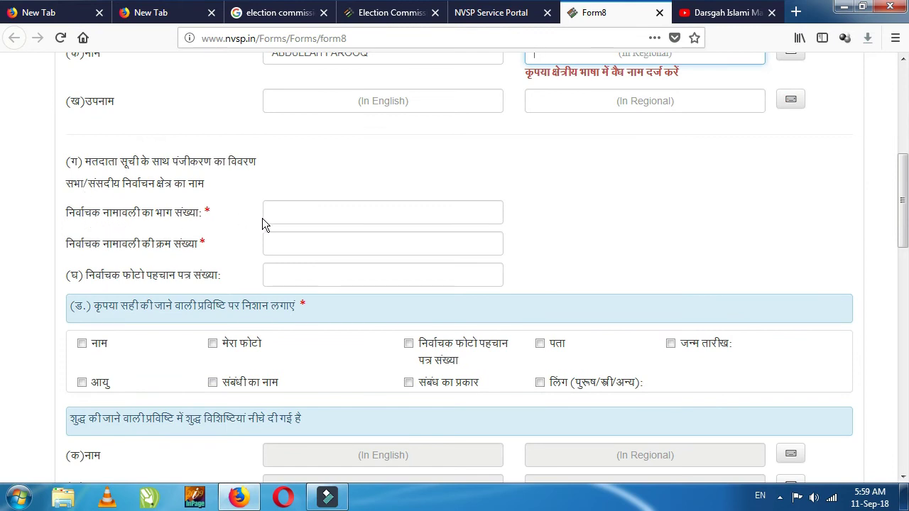
pyautogui.click(287, 213)
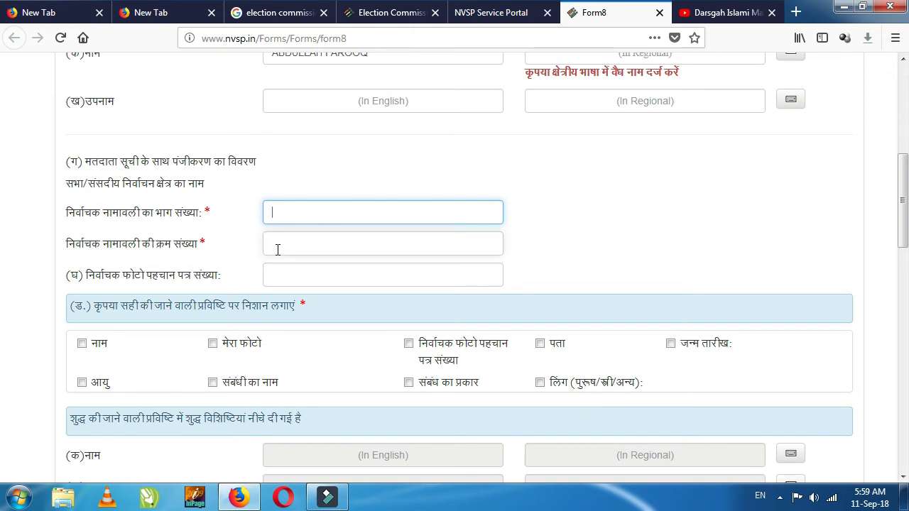
pyautogui.scroll(-2, 278, 249)
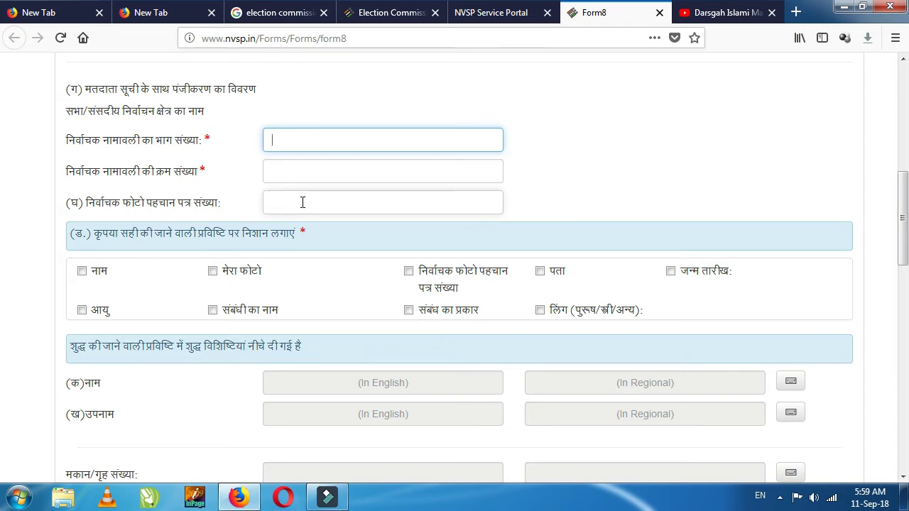
pyautogui.scroll(-2, 304, 202)
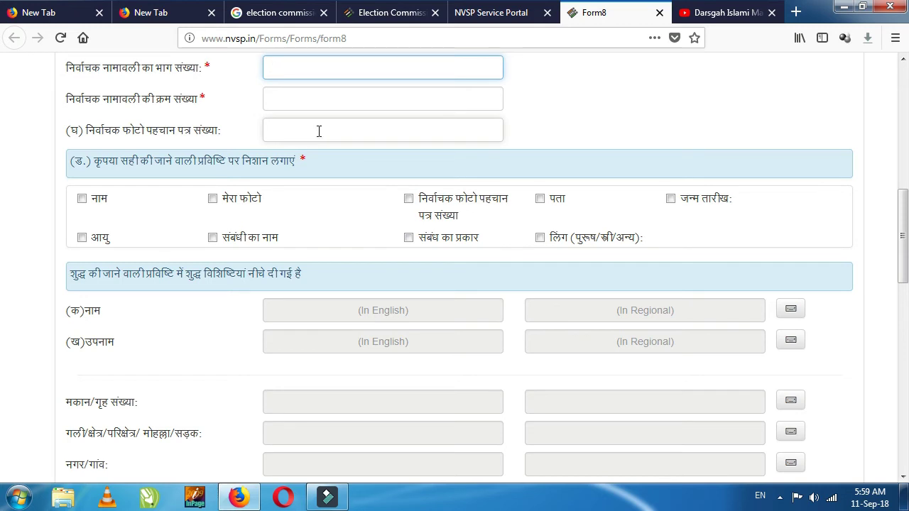
pyautogui.scroll(-2, 120, 191)
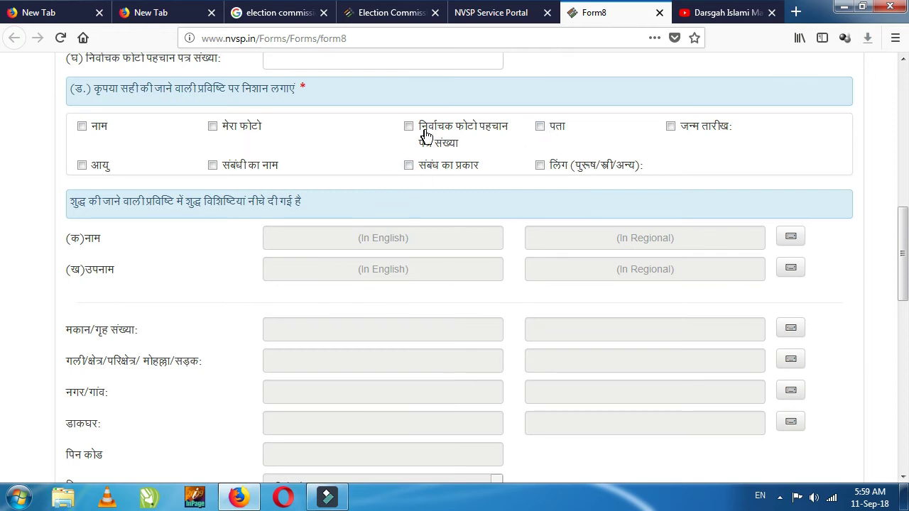
pyautogui.scroll(-5, 411, 240)
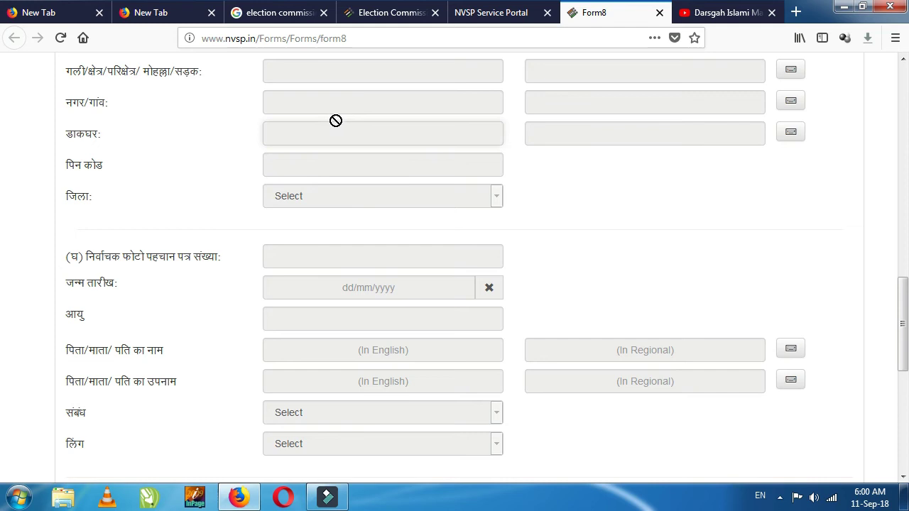
pyautogui.scroll(3, 355, 147)
pyautogui.scroll(4, 356, 145)
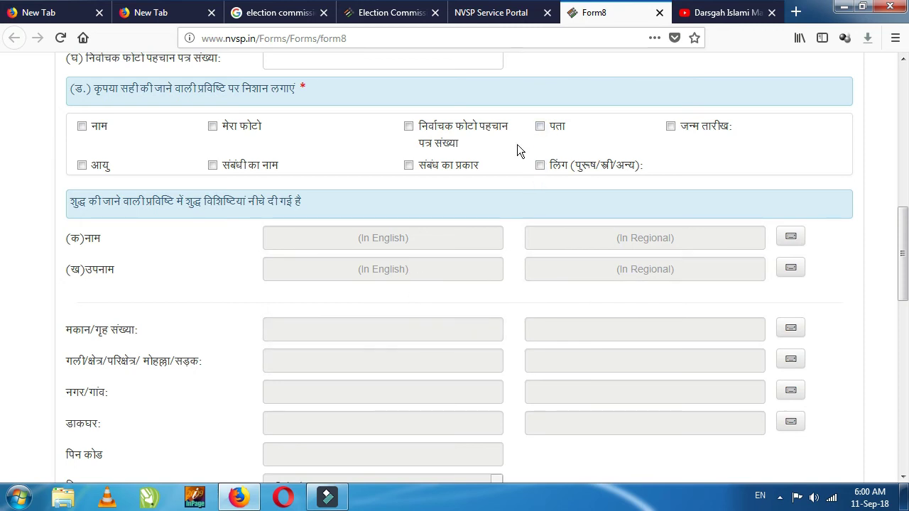
# Step: Tick the पता correction box and enter MAROOFPUR as the house number in both languages
pyautogui.click(540, 126)
pyautogui.scroll(-3, 484, 282)
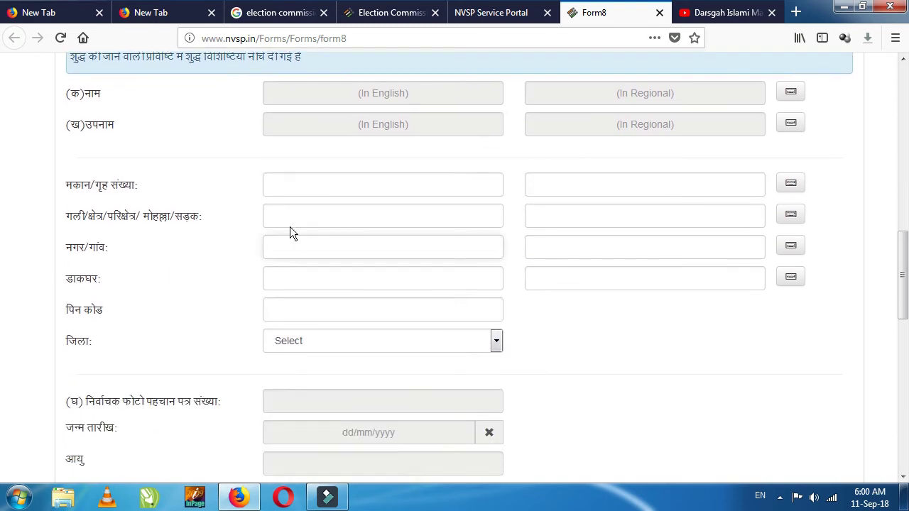
pyautogui.click(290, 189)
pyautogui.write('V B')
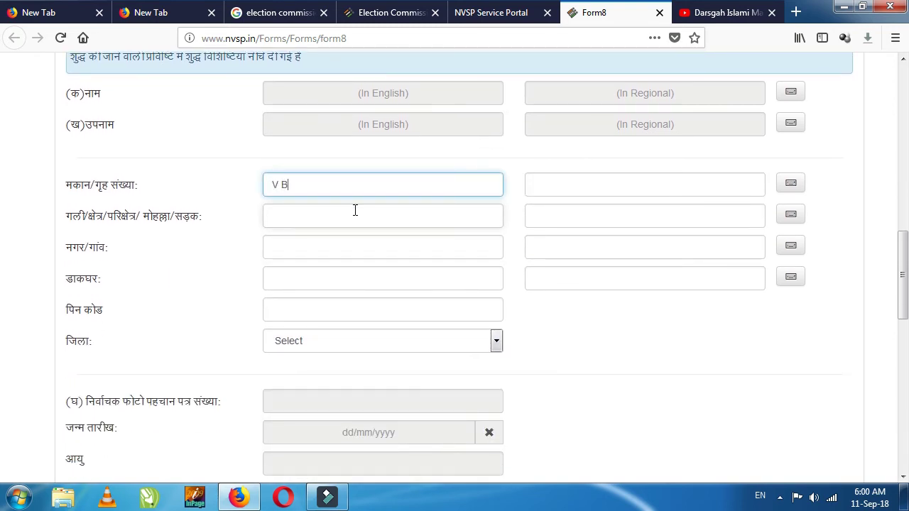
pyautogui.press('BackSpace')
pyautogui.press('BackSpace')
pyautogui.press('BackSpace')
pyautogui.write('MAROOFPUR')
pyautogui.press('Tab')
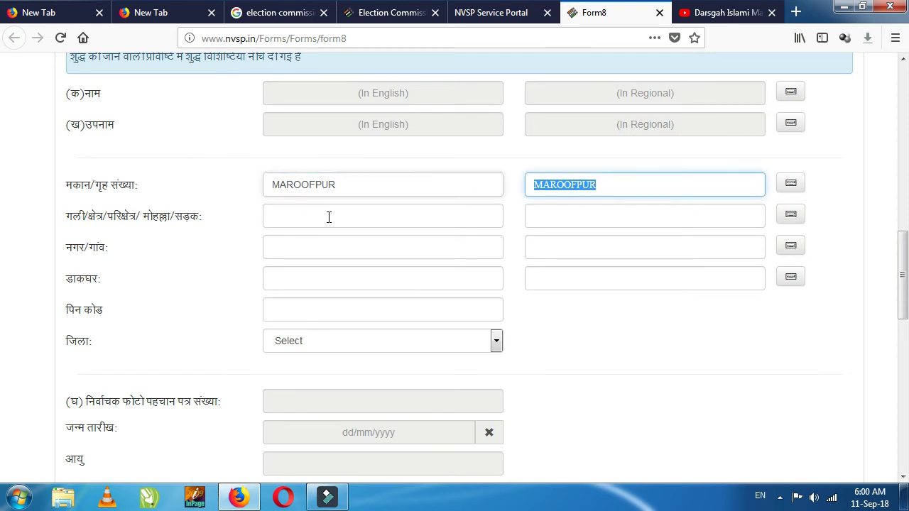
# Step: Put the cursor in the street field and look over the address section
pyautogui.click(341, 214)
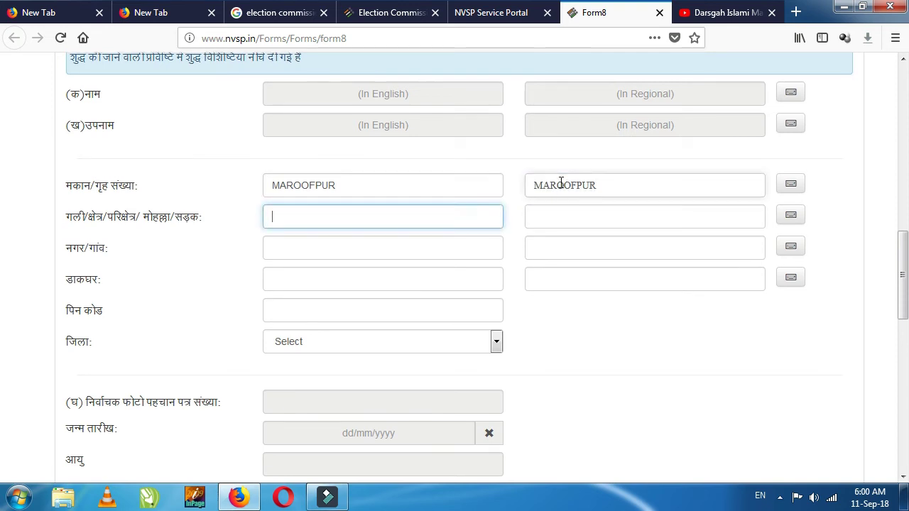
pyautogui.scroll(4, 568, 213)
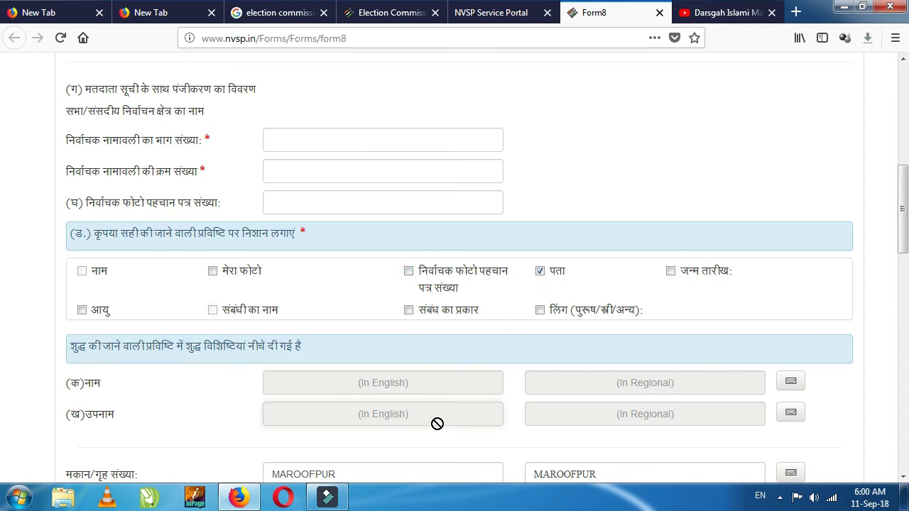
pyautogui.scroll(-2, 437, 421)
pyautogui.scroll(-3, 491, 412)
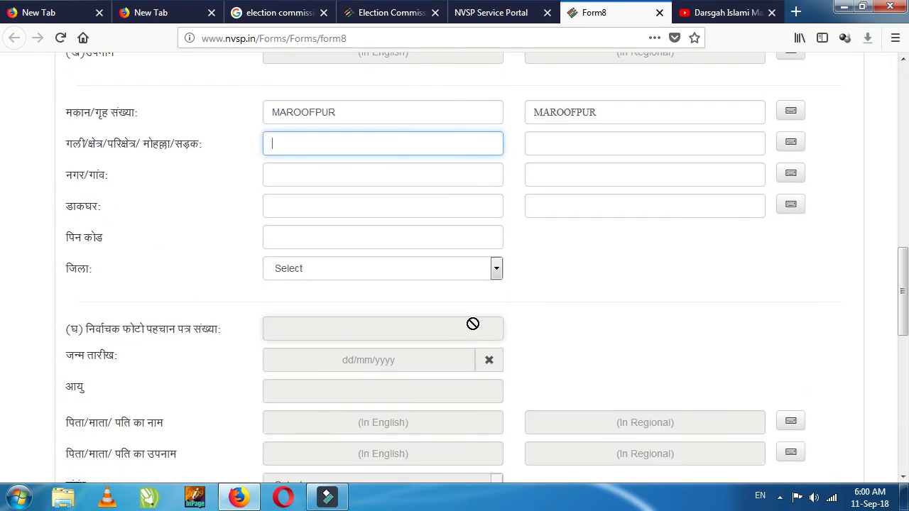
pyautogui.scroll(-2, 473, 324)
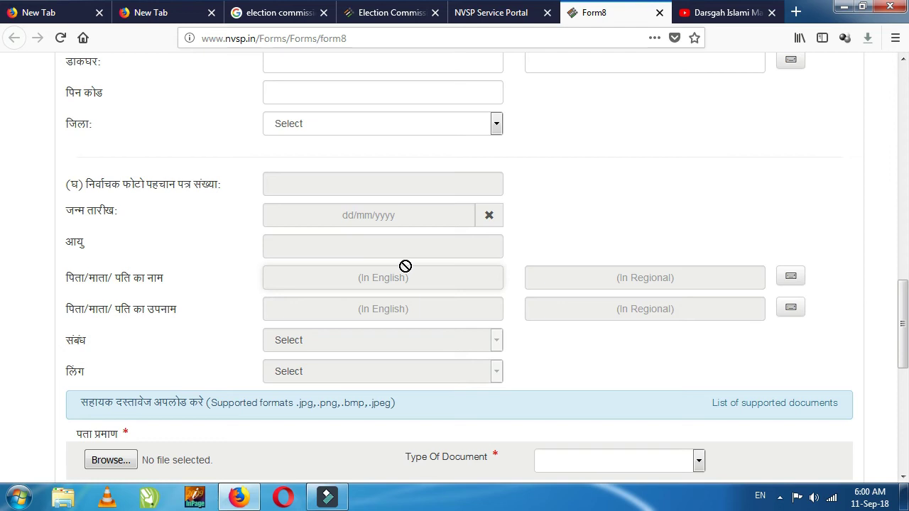
pyautogui.scroll(4, 517, 245)
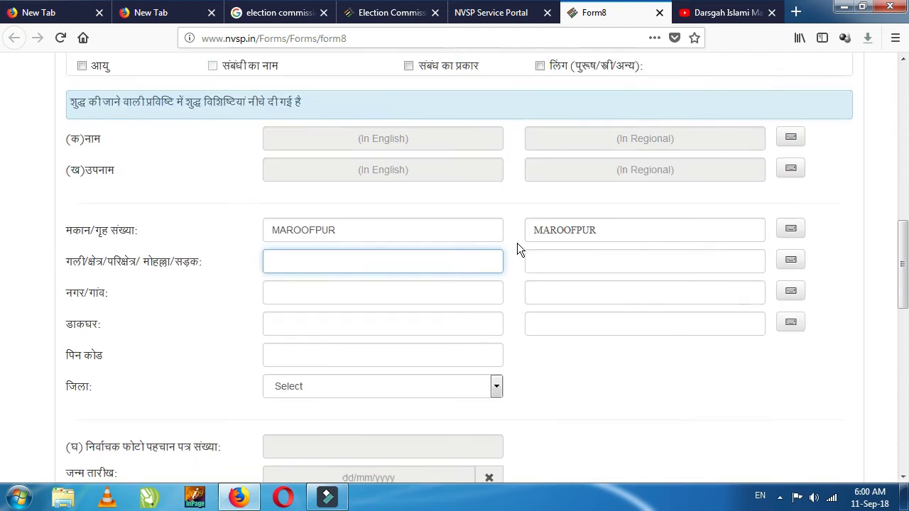
pyautogui.scroll(1, 503, 221)
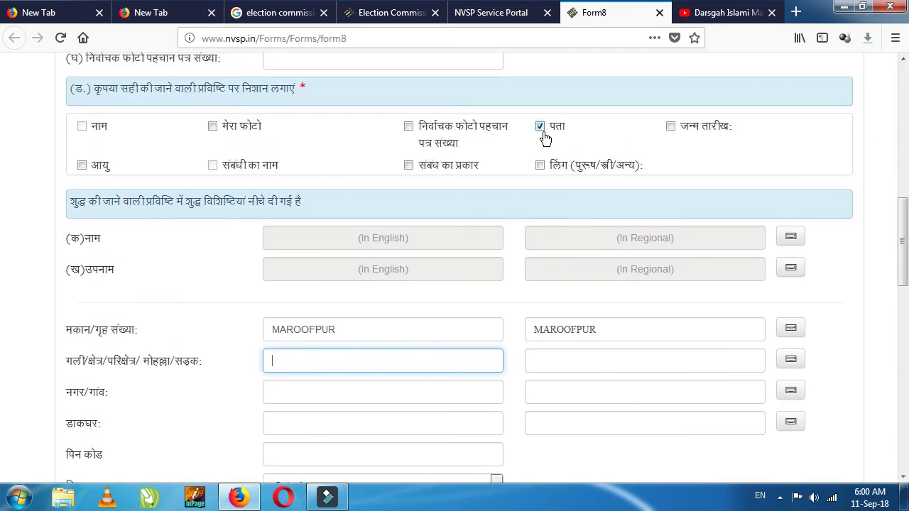
pyautogui.click(541, 127)
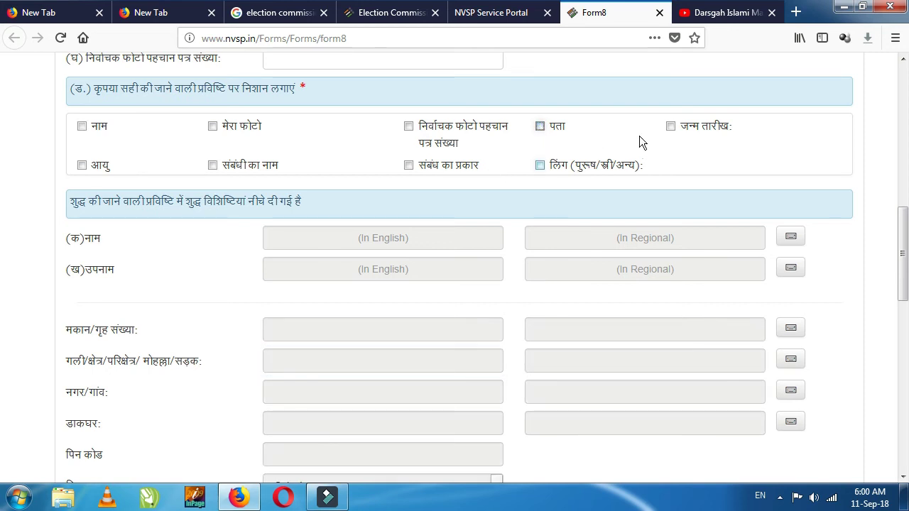
pyautogui.click(670, 127)
pyautogui.scroll(-5, 540, 255)
pyautogui.click(342, 360)
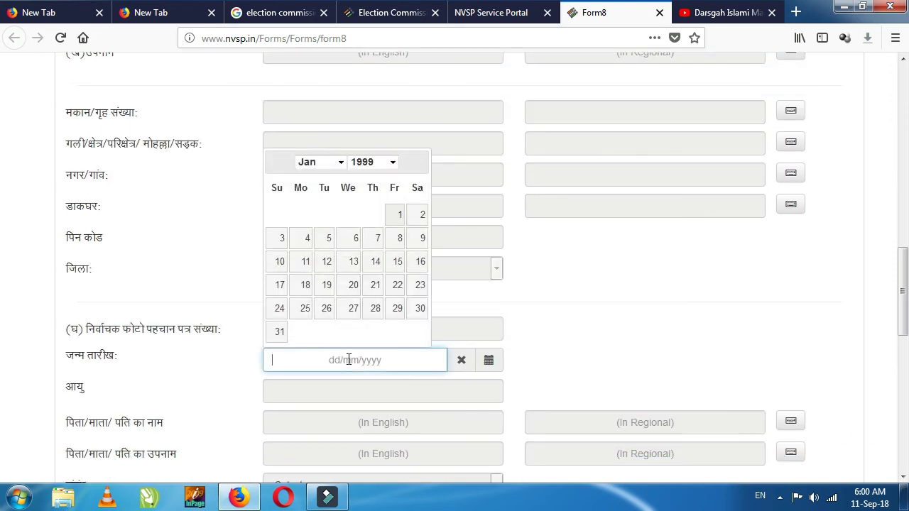
pyautogui.click(505, 218)
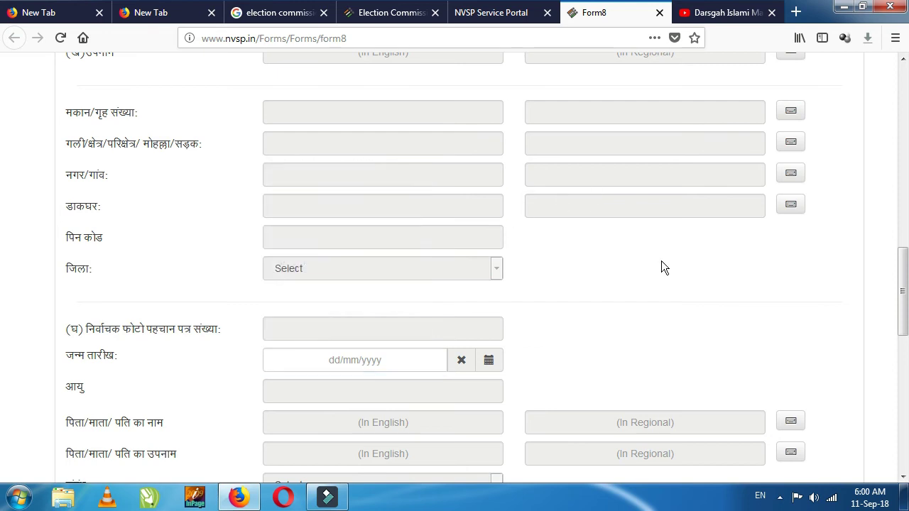
pyautogui.scroll(-5, 659, 261)
pyautogui.scroll(-1, 419, 292)
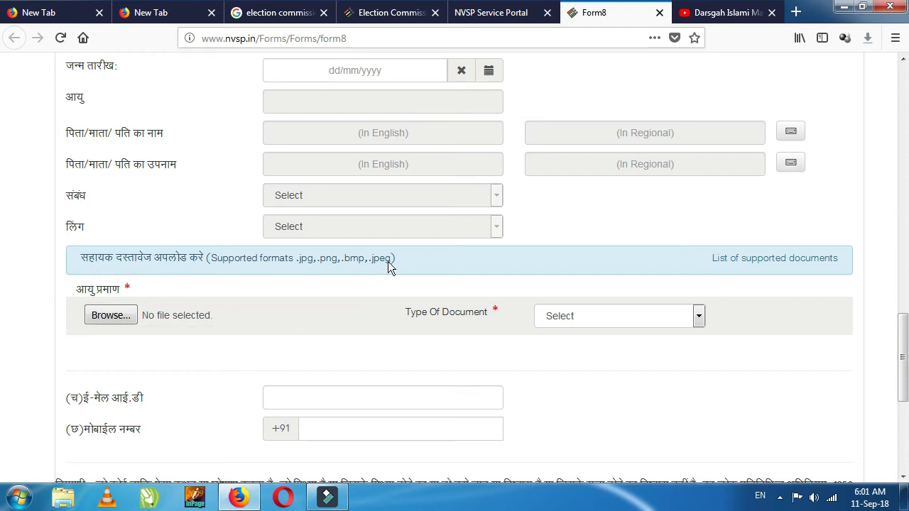
pyautogui.scroll(-2, 388, 263)
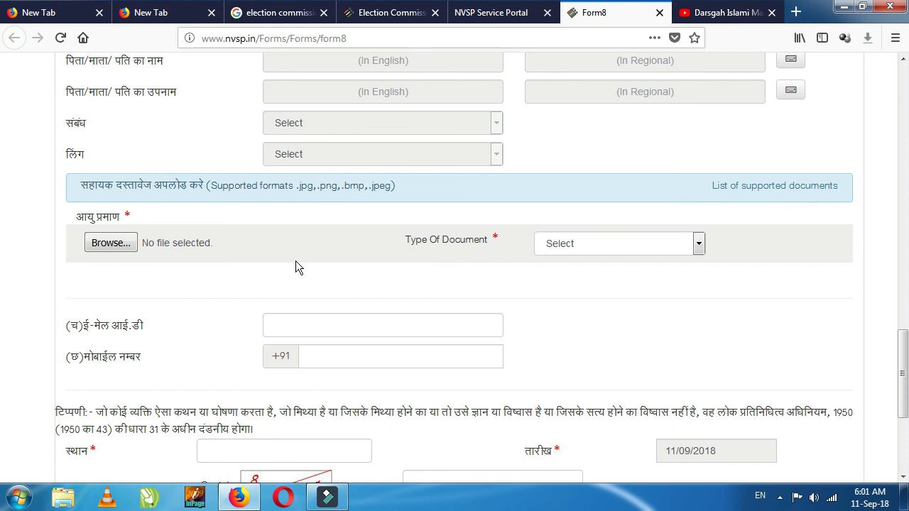
pyautogui.click(698, 243)
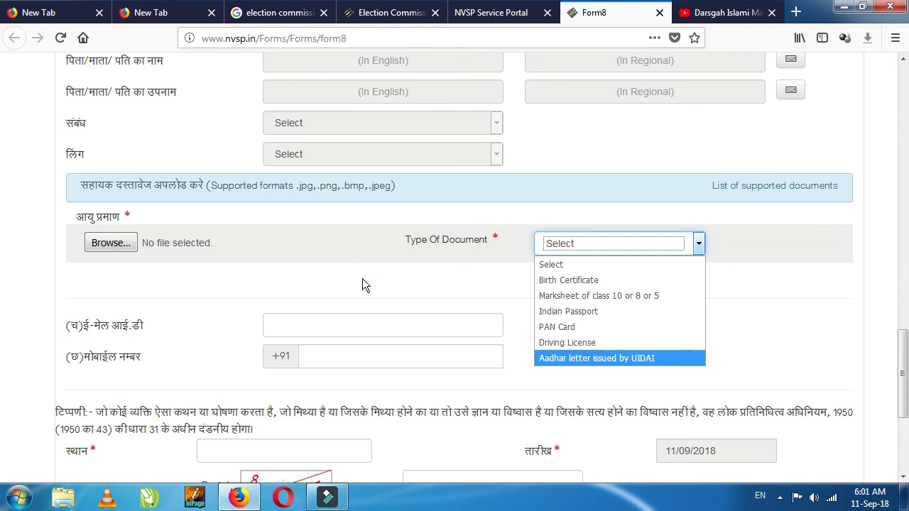
pyautogui.click(334, 273)
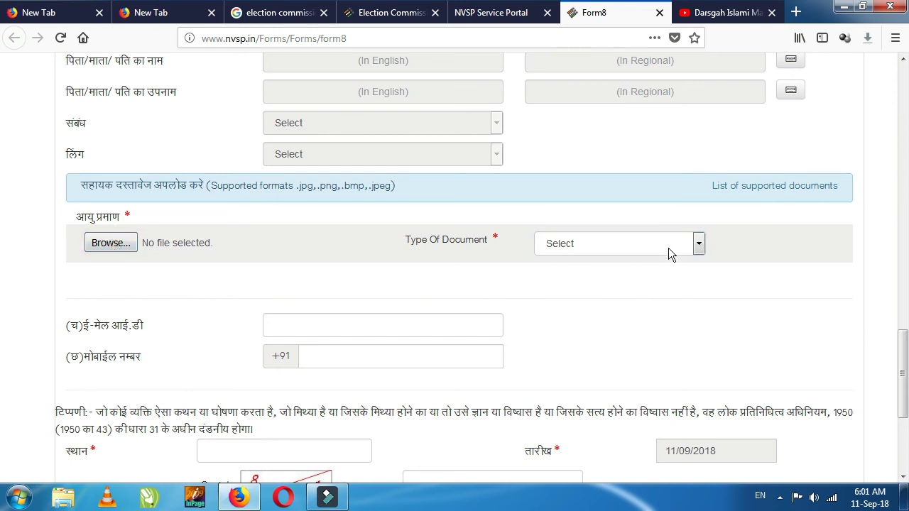
pyautogui.scroll(-2, 348, 260)
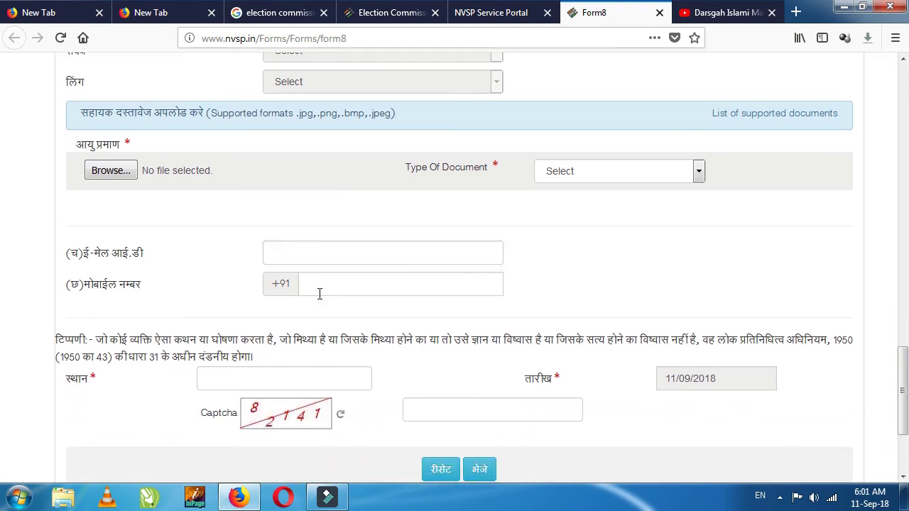
# Step: Enter MARROOFPUR as the place, keep the 11/09/2018 date, and type the captcha code
pyautogui.scroll(-2, 525, 294)
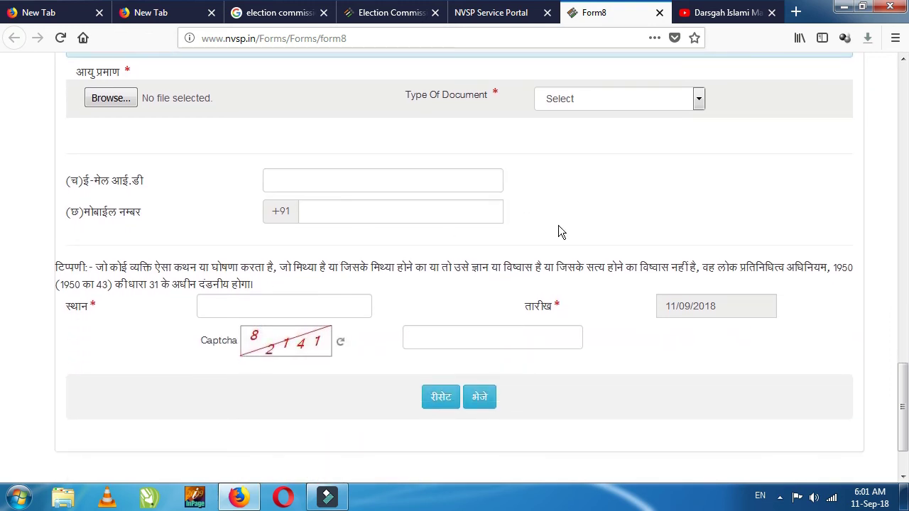
pyautogui.click(230, 310)
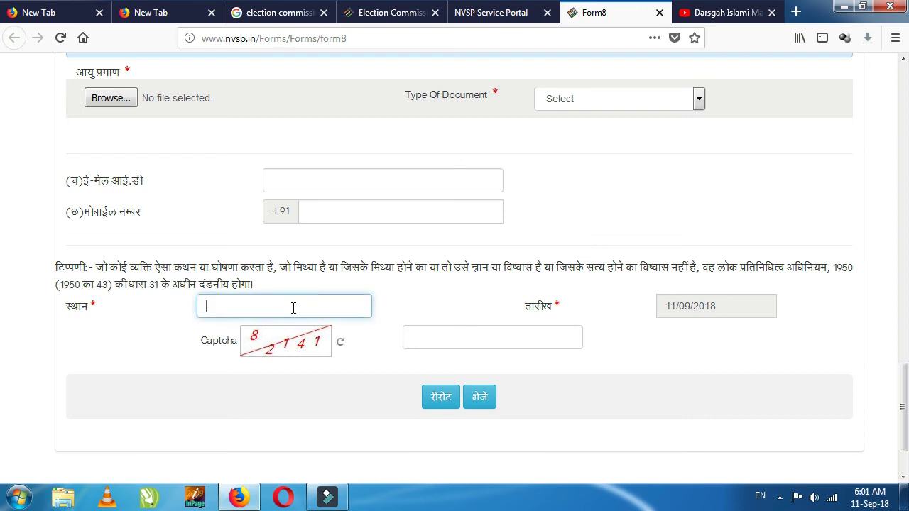
pyautogui.write('MARROOF')
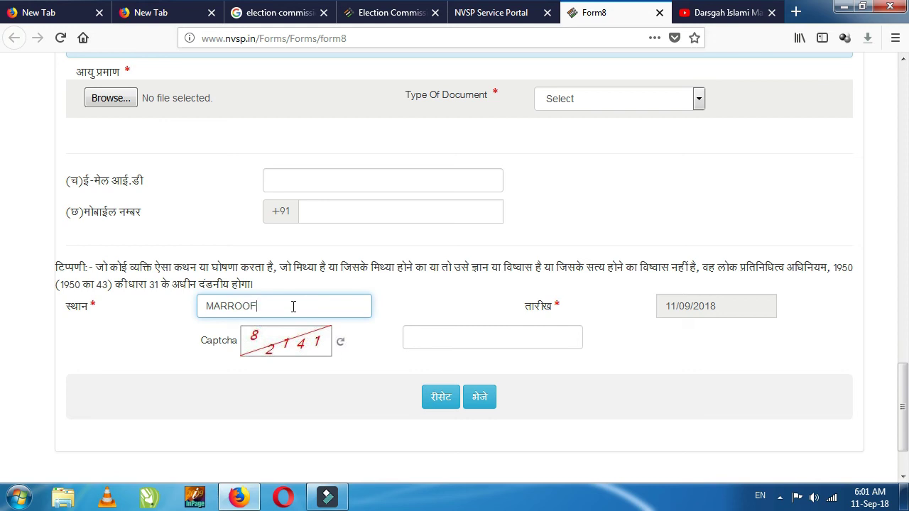
pyautogui.write('PUR')
pyautogui.click(731, 308)
pyautogui.moveTo(731, 307); pyautogui.dragTo(645, 308)
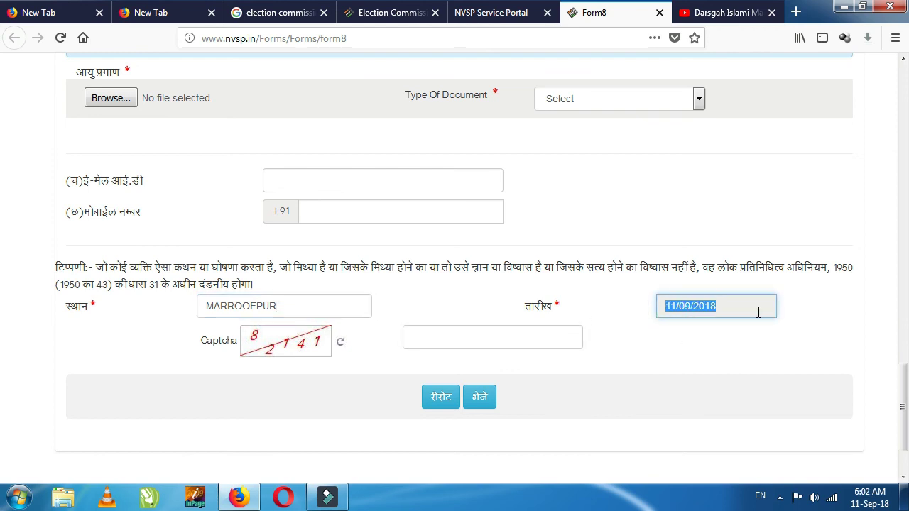
pyautogui.click(743, 310)
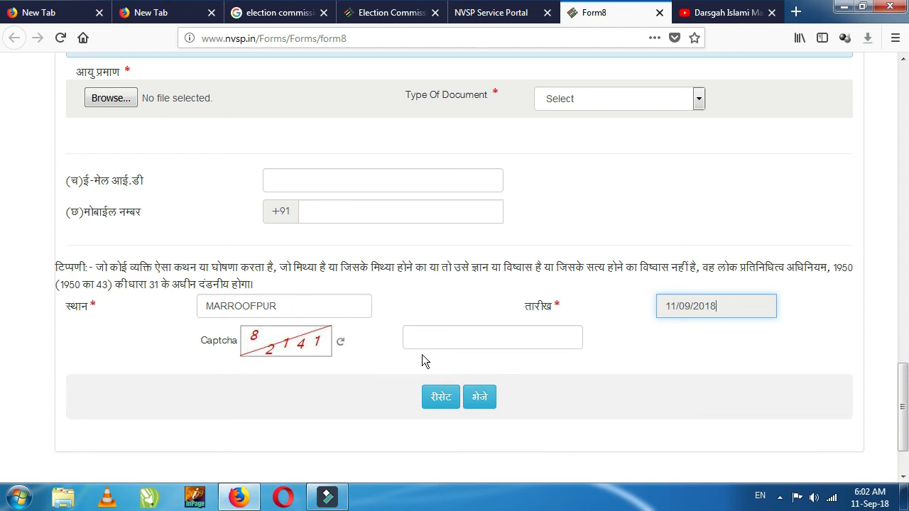
pyautogui.click(424, 336)
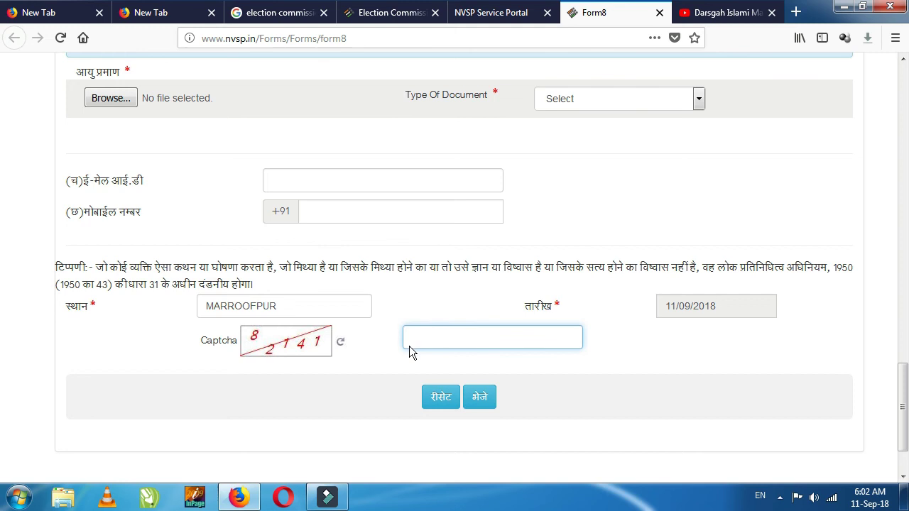
pyautogui.write('82141')
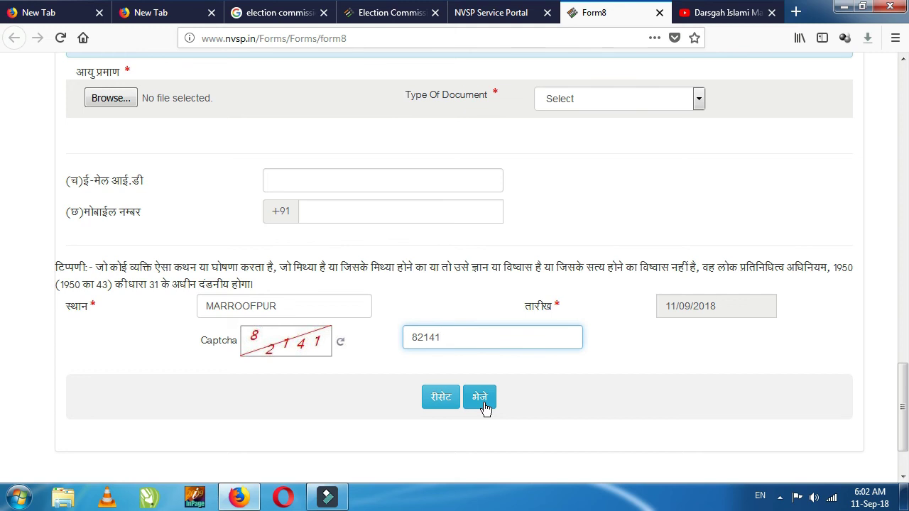
pyautogui.scroll(10, 449, 319)
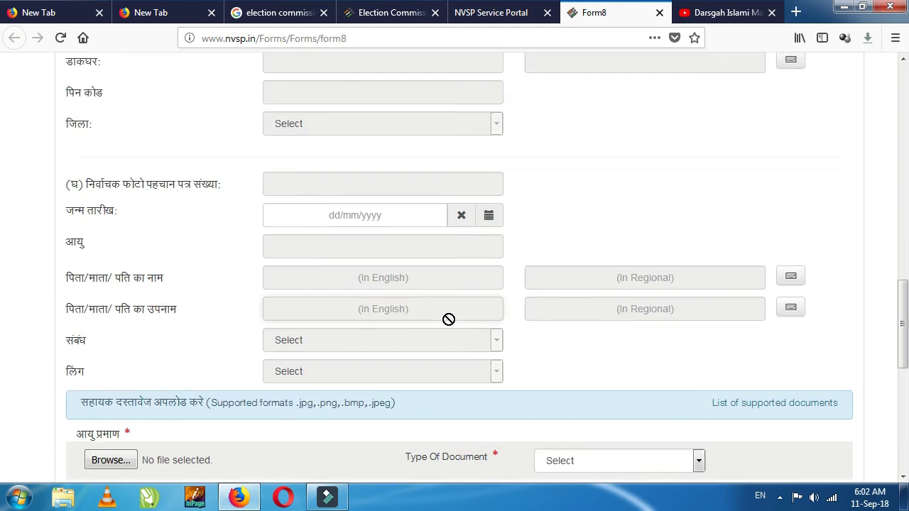
pyautogui.scroll(10, 448, 319)
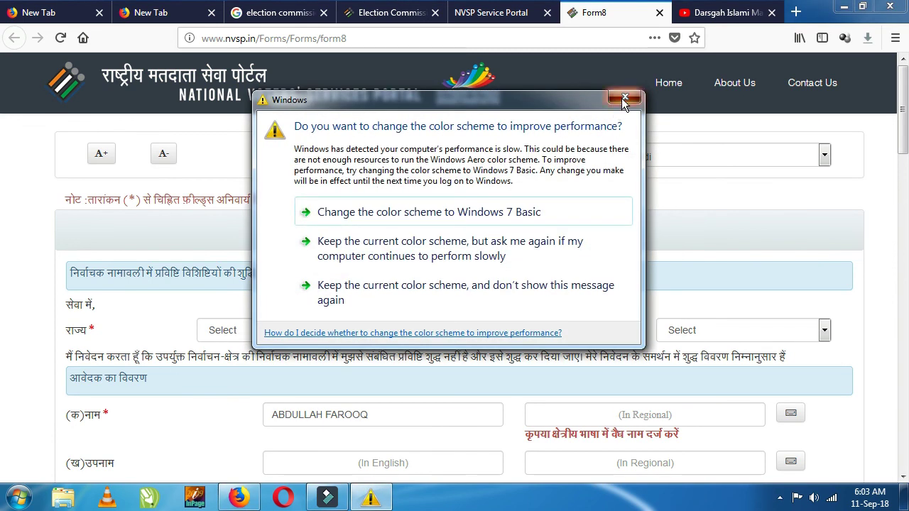
pyautogui.click(623, 98)
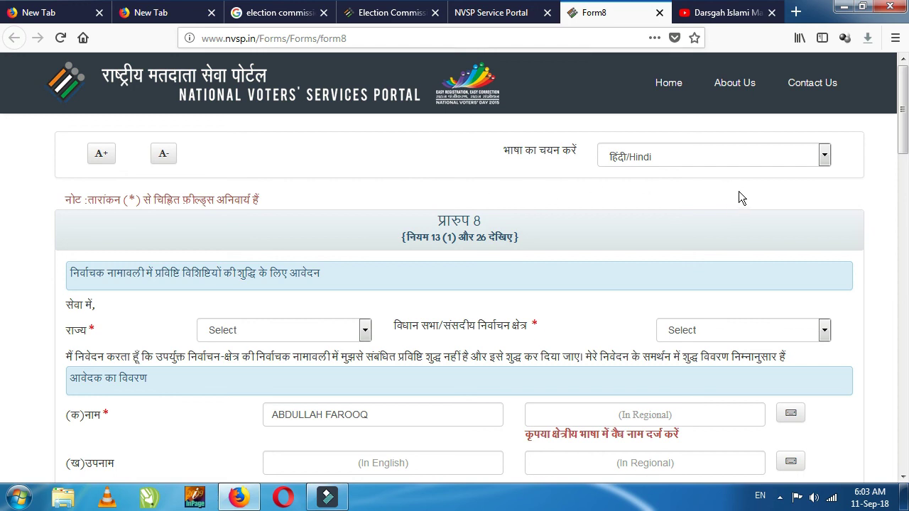
# Step: Browse the Darsgah Islami Maroofpur channel's uploads, then bring up the screen recorder's tray menu
pyautogui.click(725, 15)
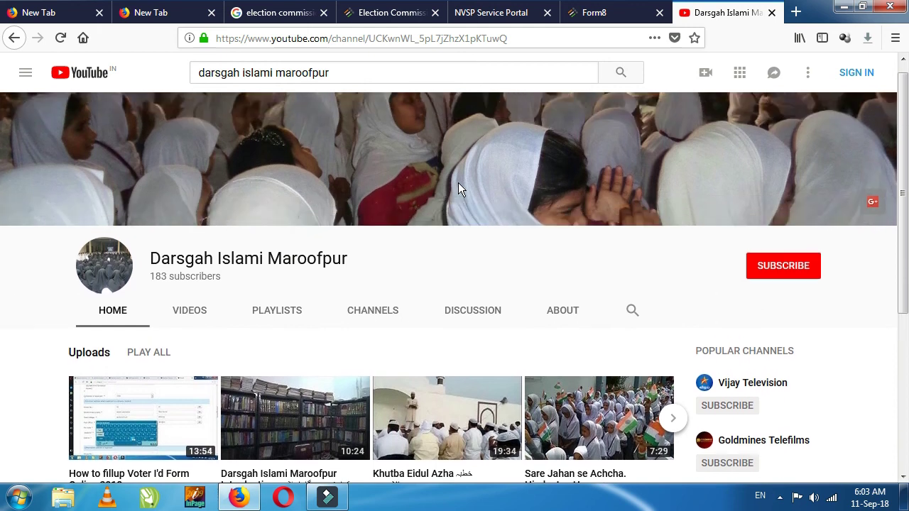
pyautogui.scroll(-2, 426, 206)
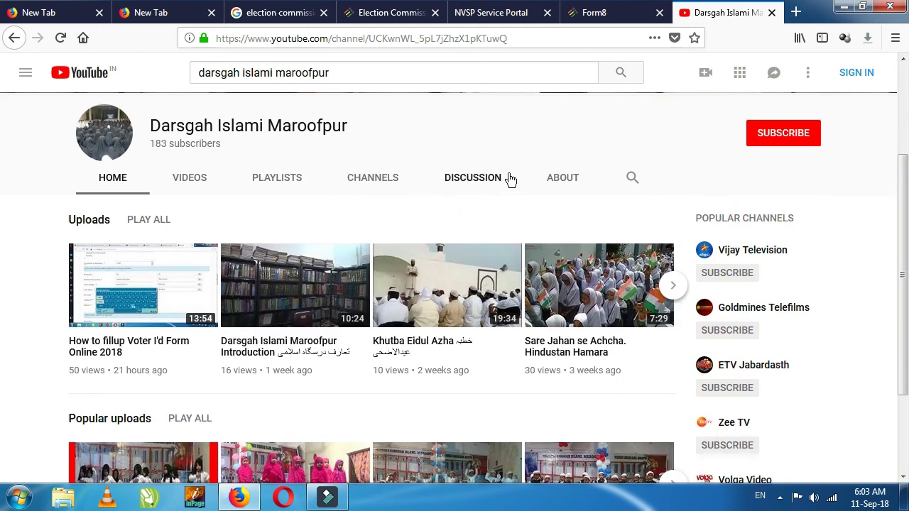
pyautogui.scroll(-1, 510, 179)
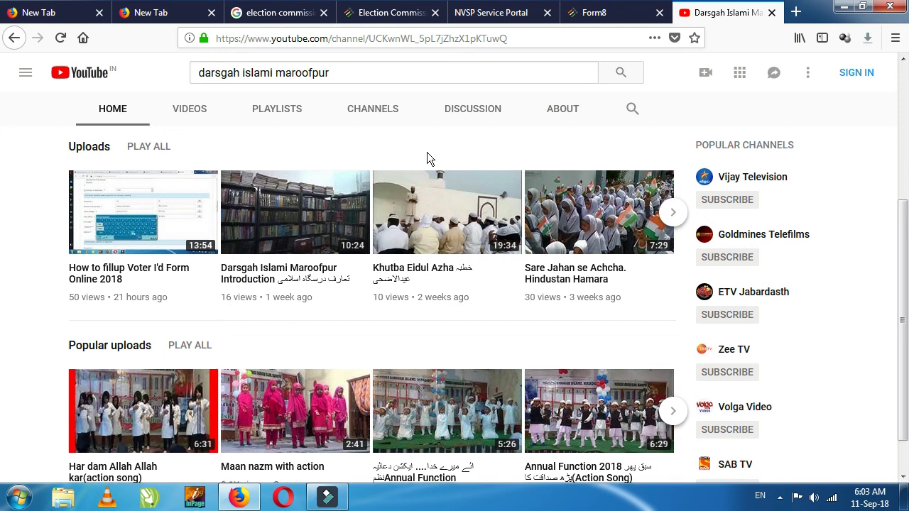
pyautogui.scroll(-1, 427, 152)
pyautogui.scroll(4, 428, 158)
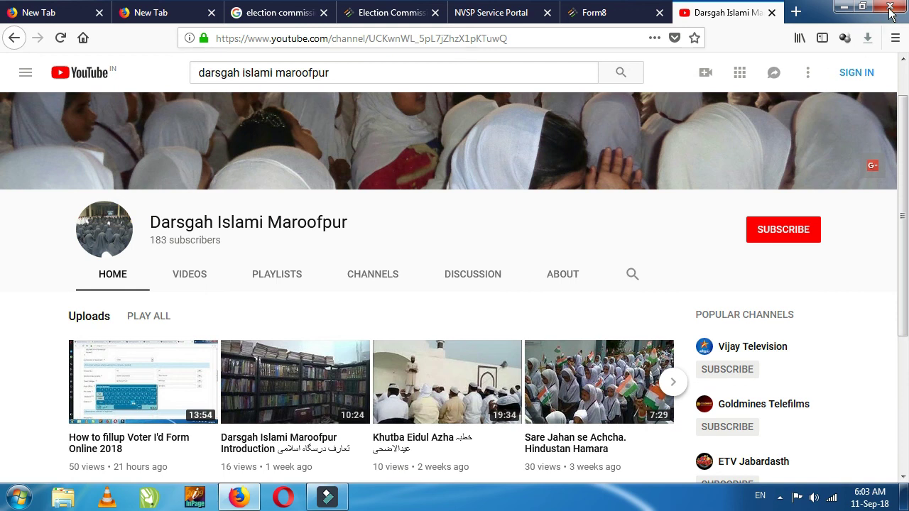
pyautogui.click(781, 496)
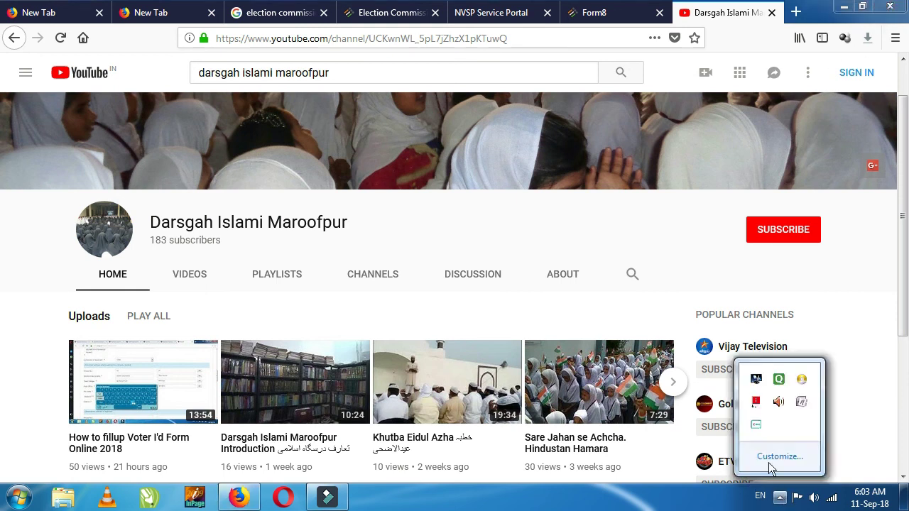
pyautogui.rightClick(756, 429)
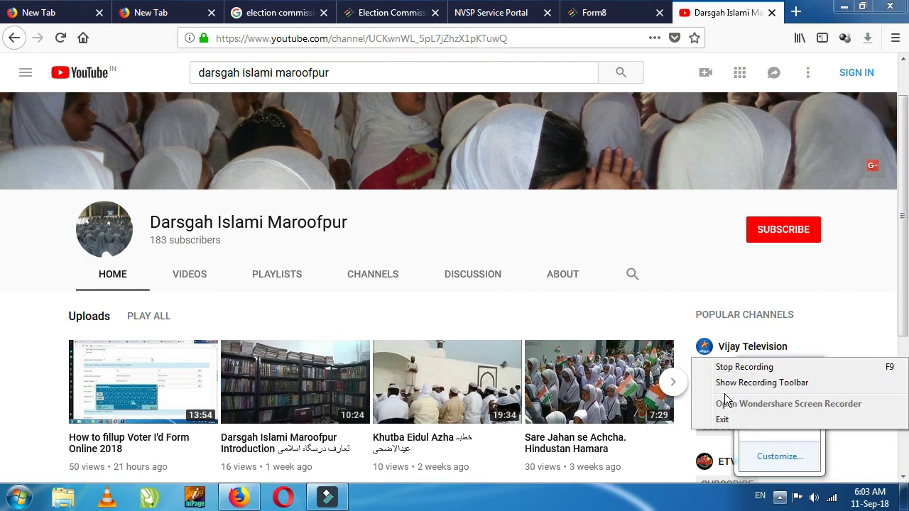